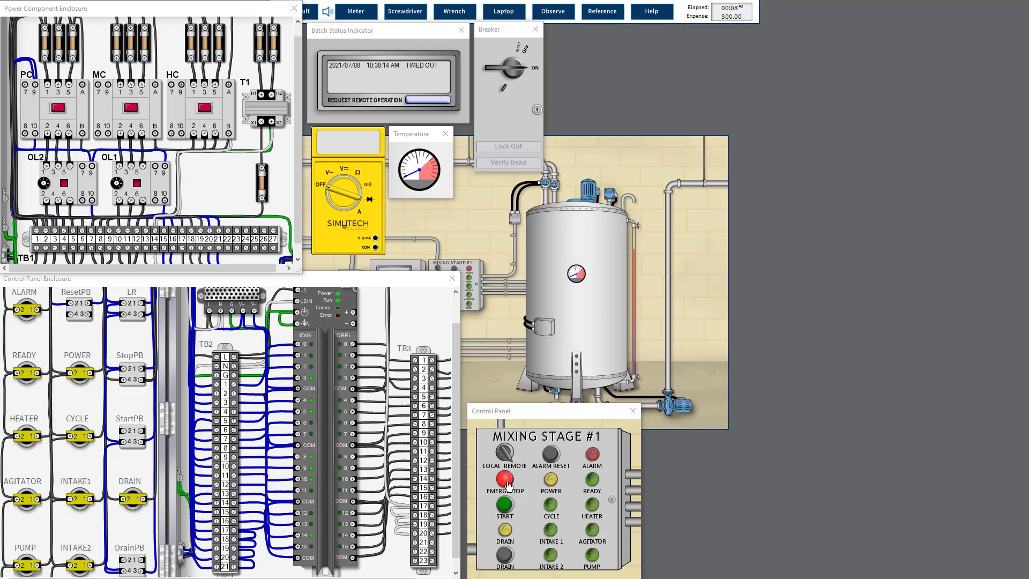
Step: Release the EMERG. STOP pushbutton so the POWER light comes on
{"action": "left_click", "coordinate": [506, 481]}
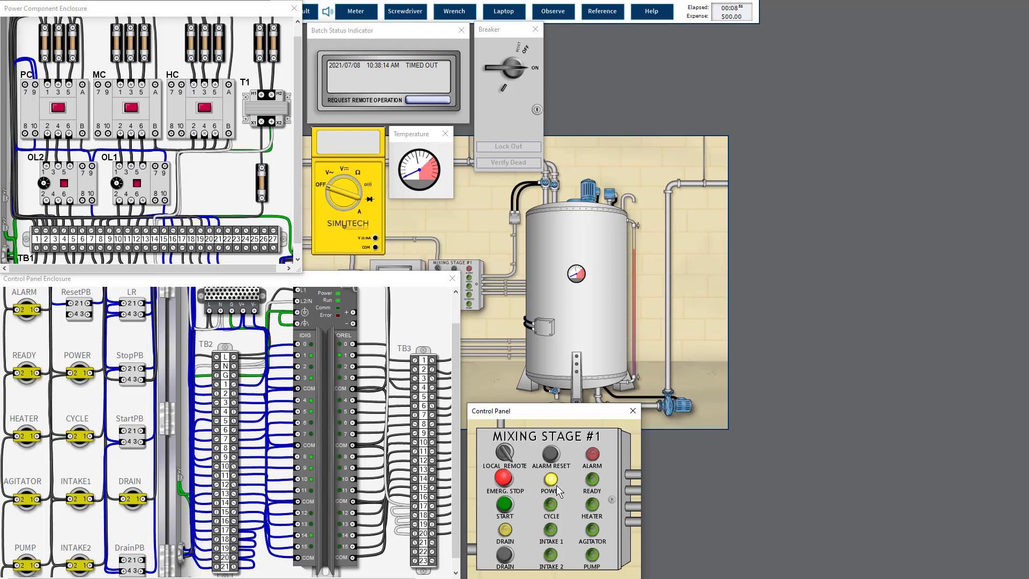
Step: Drain the mixing tank, then request a remote batch run from the Batch Status Indicator
{"action": "left_click", "coordinate": [505, 555]}
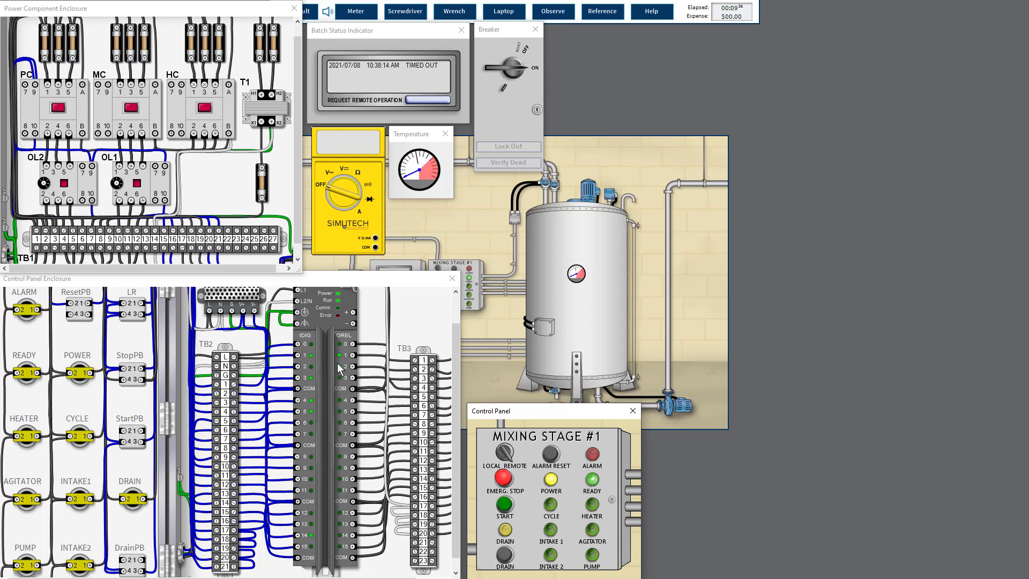
{"action": "left_click", "coordinate": [431, 101]}
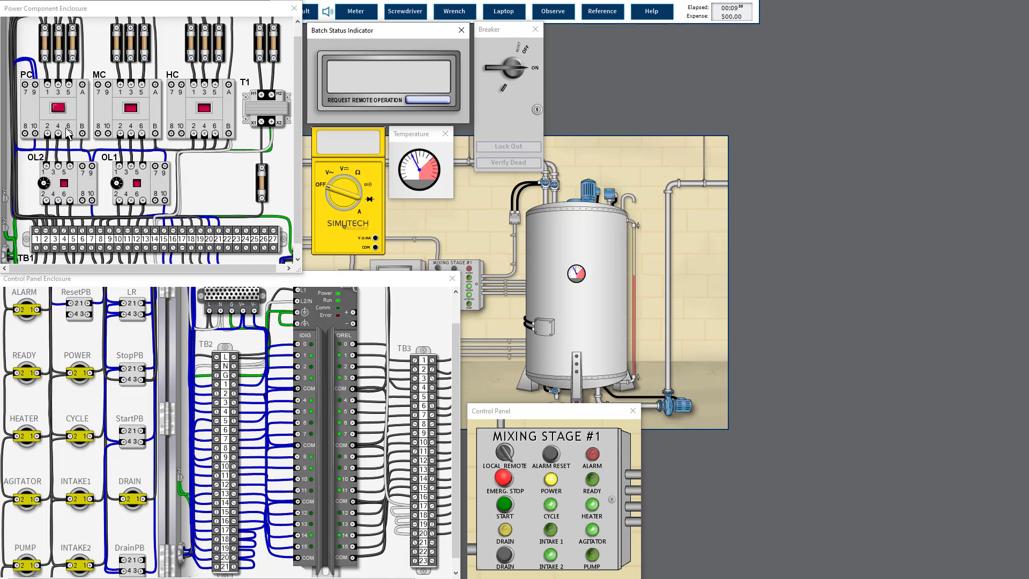
Step: Turn the multimeter dial to V~ and draw out the red and black test probes
{"action": "left_click", "coordinate": [354, 209]}
{"action": "left_click", "coordinate": [343, 242]}
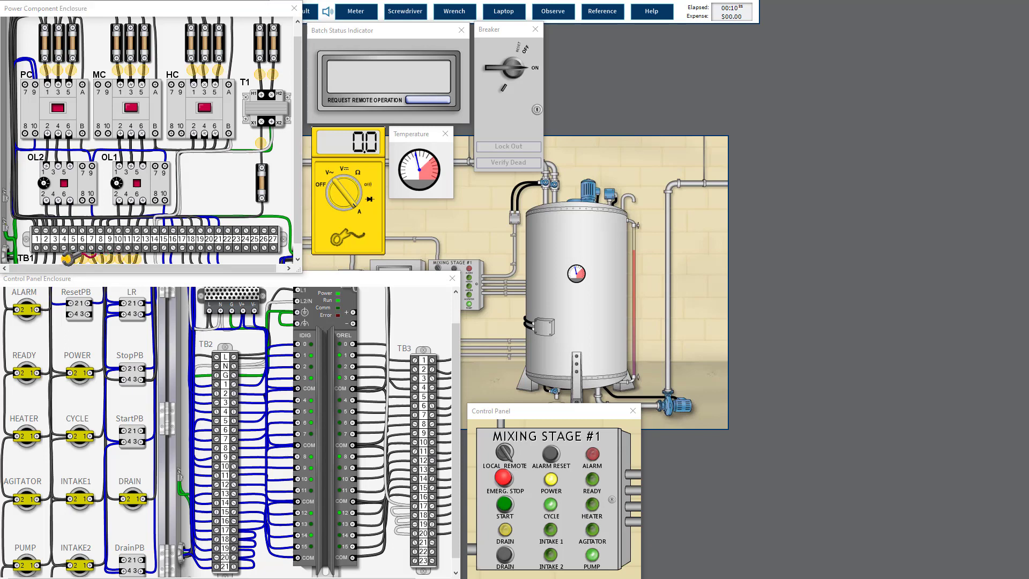
{"action": "left_click", "coordinate": [71, 249]}
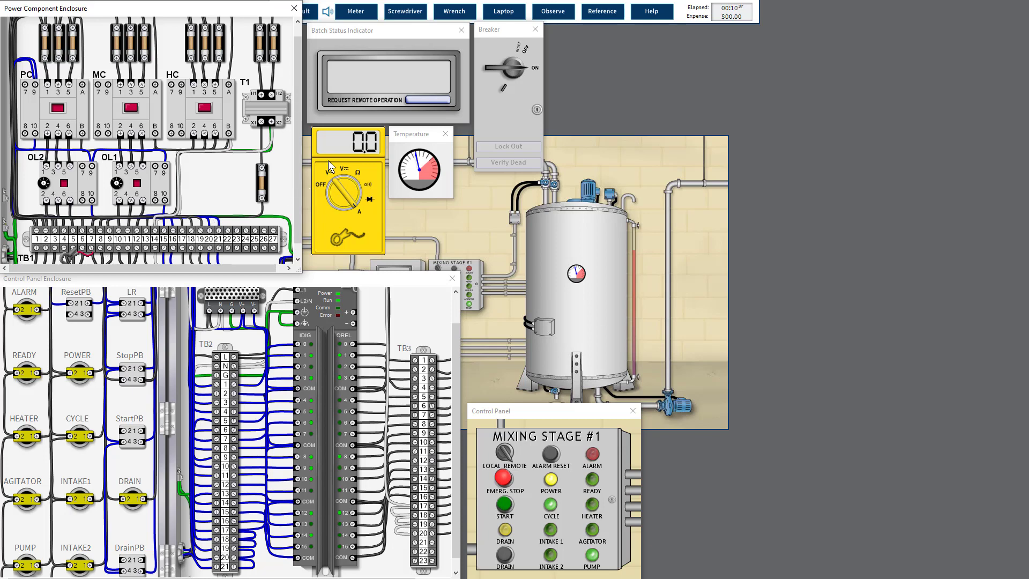
{"action": "left_click", "coordinate": [349, 236]}
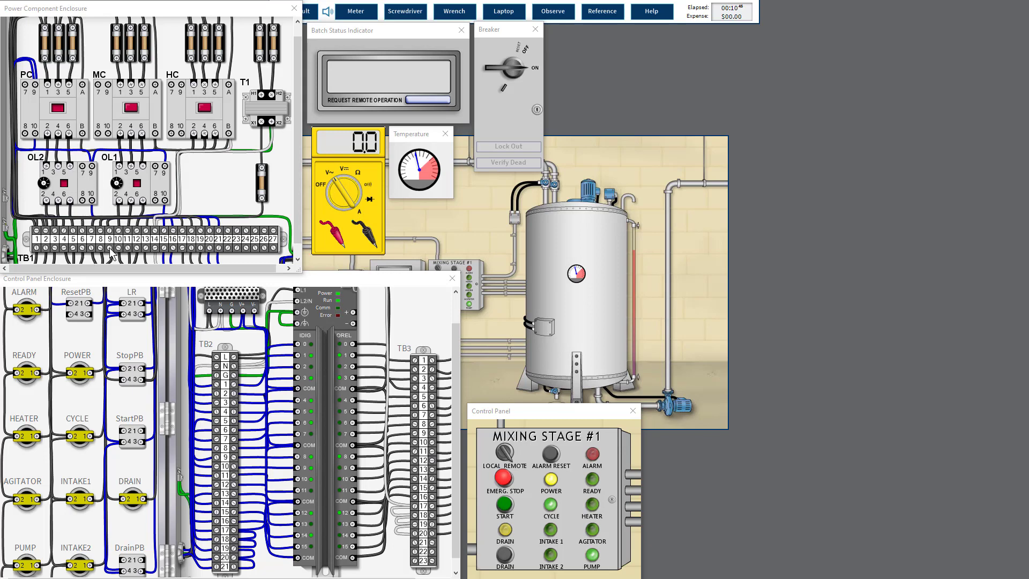
Step: Place the red probe on contactor PC terminal 1 for a 230.9 V reading
{"action": "left_click", "coordinate": [370, 236]}
{"action": "left_click", "coordinate": [336, 233]}
{"action": "left_click", "coordinate": [68, 84]}
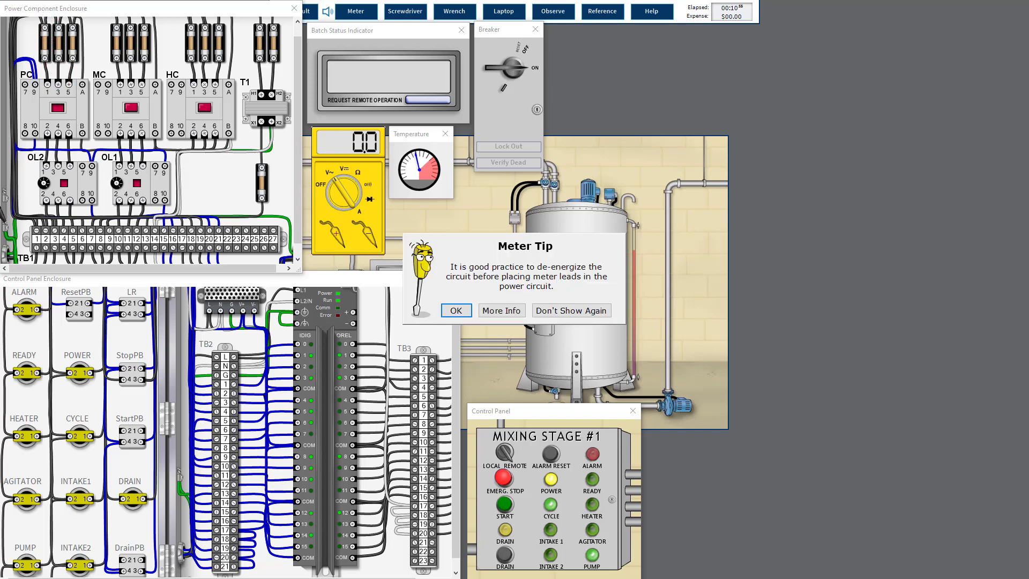
{"action": "left_click", "coordinate": [571, 311]}
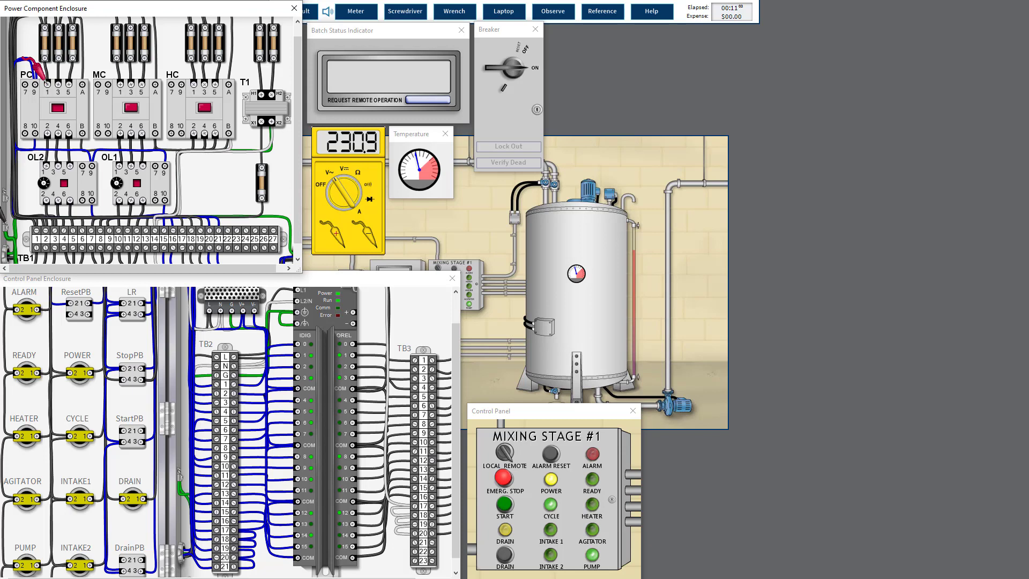
{"action": "left_click", "coordinate": [42, 74]}
Step: Drag the black probe onto PC terminal 3 to read the line-to-line voltage
{"action": "left_click_drag", "start_coordinate": [3, 217], "coordinate": [57, 83]}
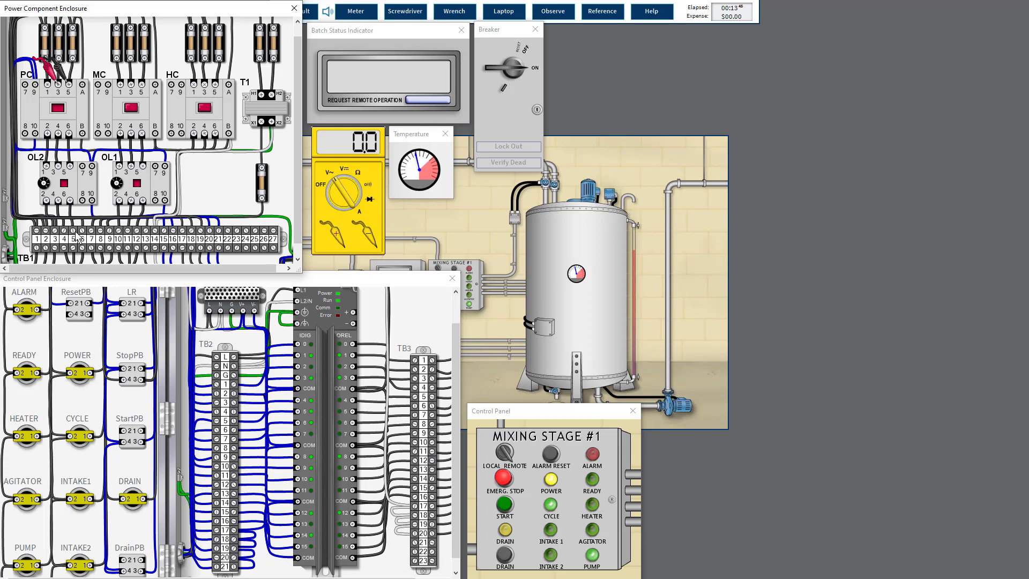
Step: Turn the meter off, switch the breaker off, lock it out with a danger tag, and verify dead
{"action": "left_click", "coordinate": [324, 185]}
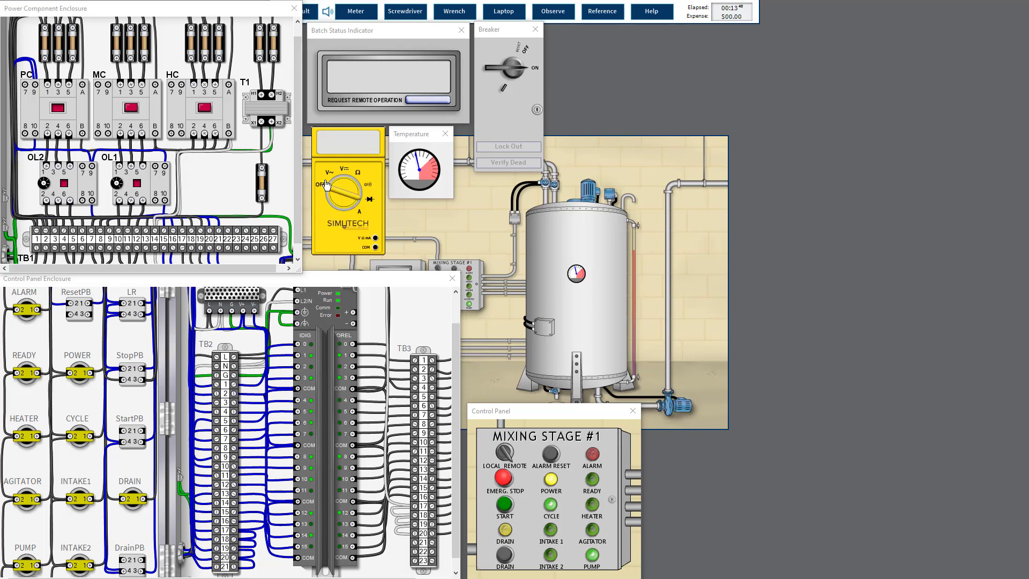
{"action": "left_click", "coordinate": [519, 83]}
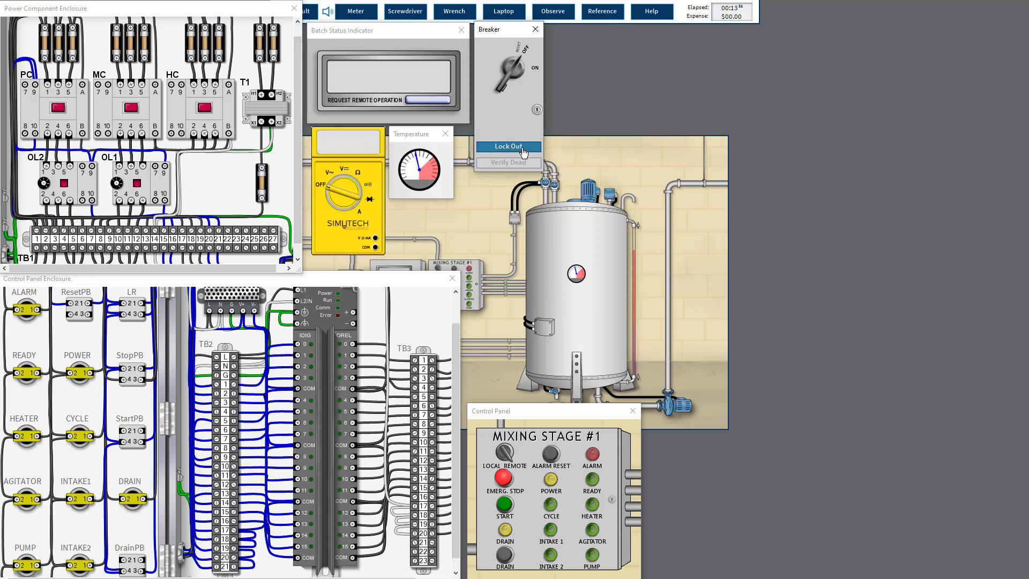
{"action": "left_click", "coordinate": [522, 147]}
{"action": "left_click", "coordinate": [522, 166]}
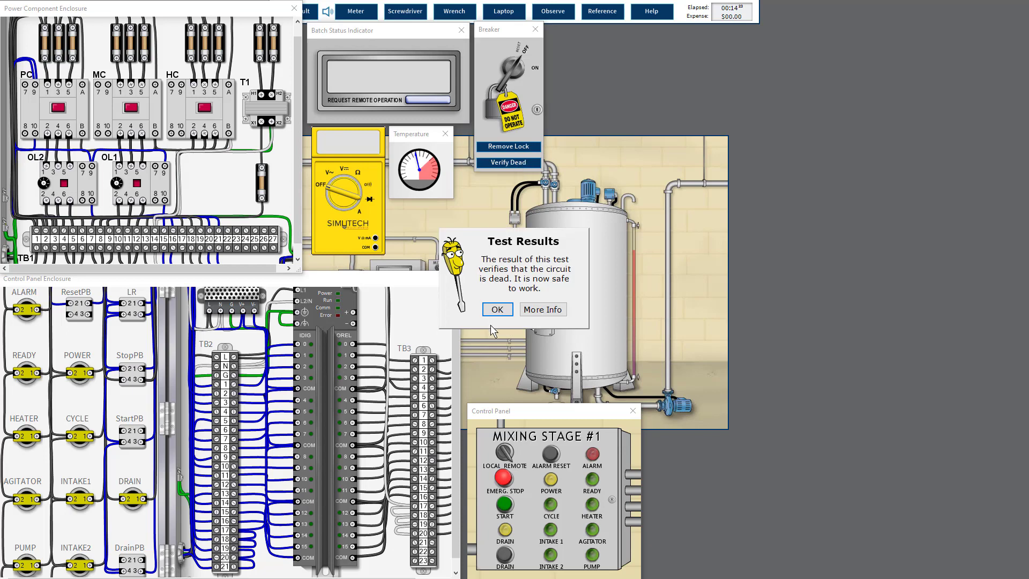
{"action": "left_click", "coordinate": [498, 310]}
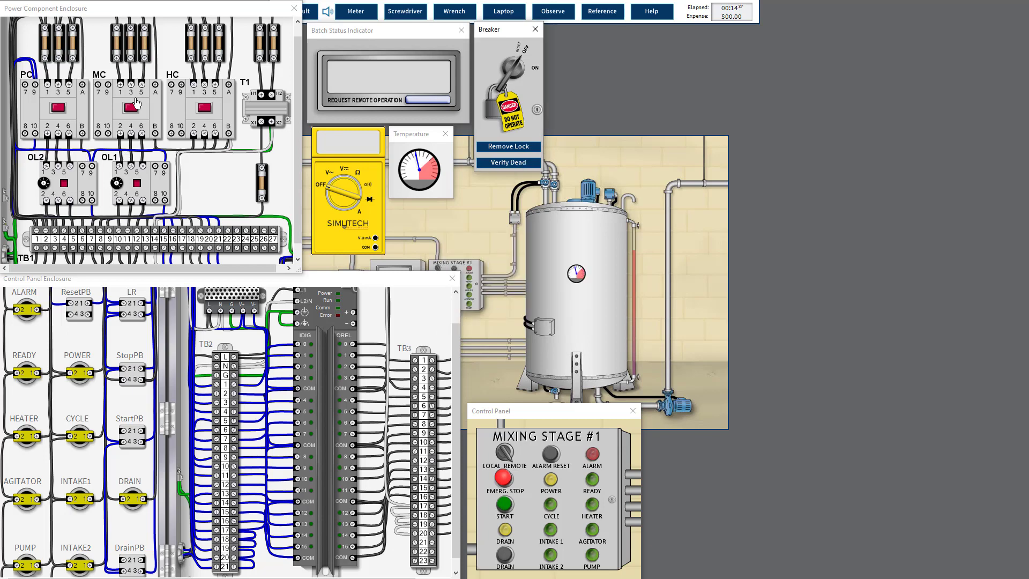
Step: Switch the multimeter to resistance and pick up the test probes
{"action": "left_click", "coordinate": [356, 173]}
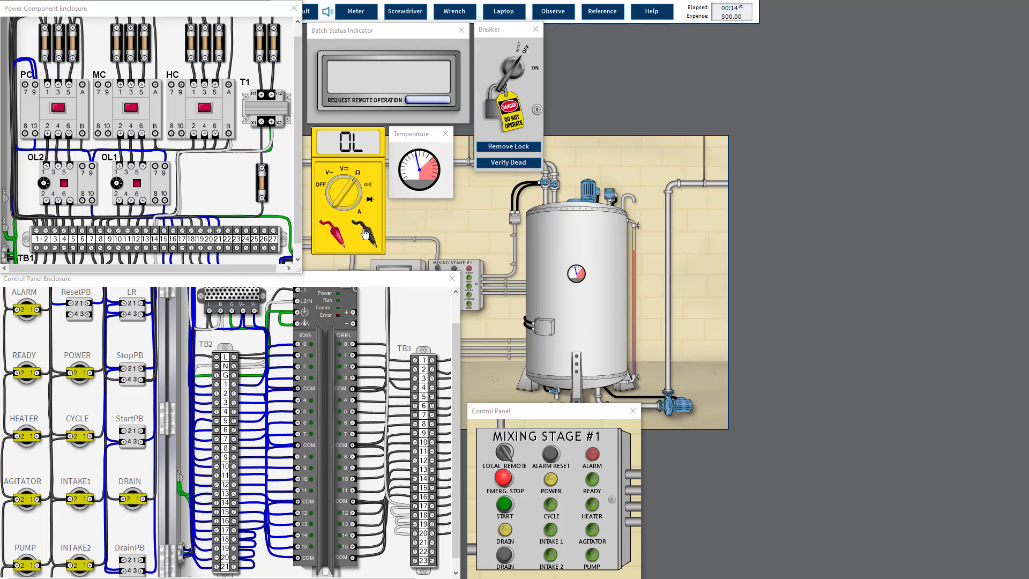
{"action": "left_click", "coordinate": [364, 234]}
{"action": "left_click", "coordinate": [337, 235]}
{"action": "left_click", "coordinate": [337, 235]}
Step: Loosen TB1 terminal 4 with the screwdriver and disconnect the wire end at terminal 5
{"action": "left_click", "coordinate": [417, 18]}
{"action": "left_click", "coordinate": [65, 248]}
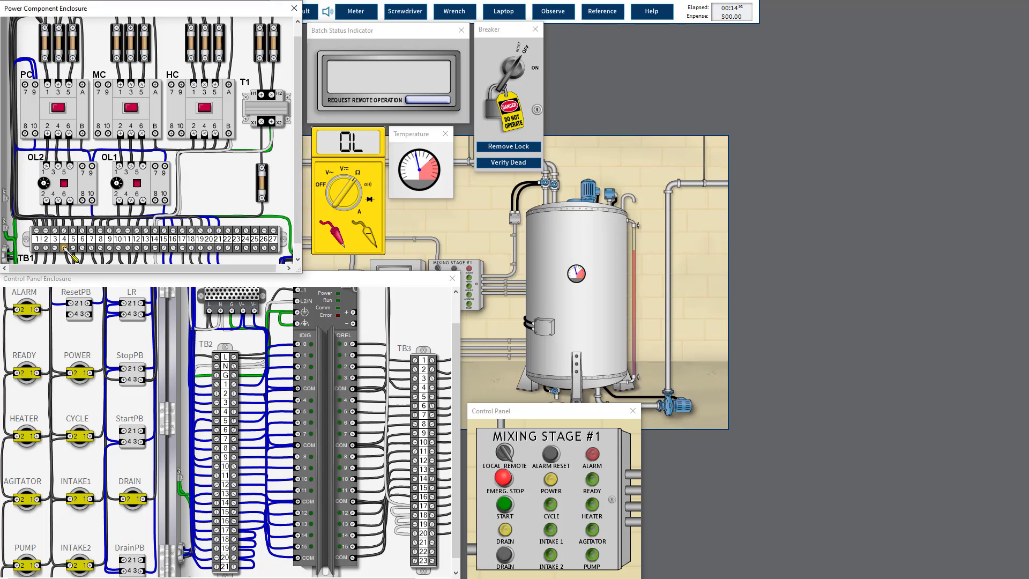
{"action": "left_click", "coordinate": [74, 249]}
{"action": "key", "text": "Tab"}
{"action": "key", "text": "Tab"}
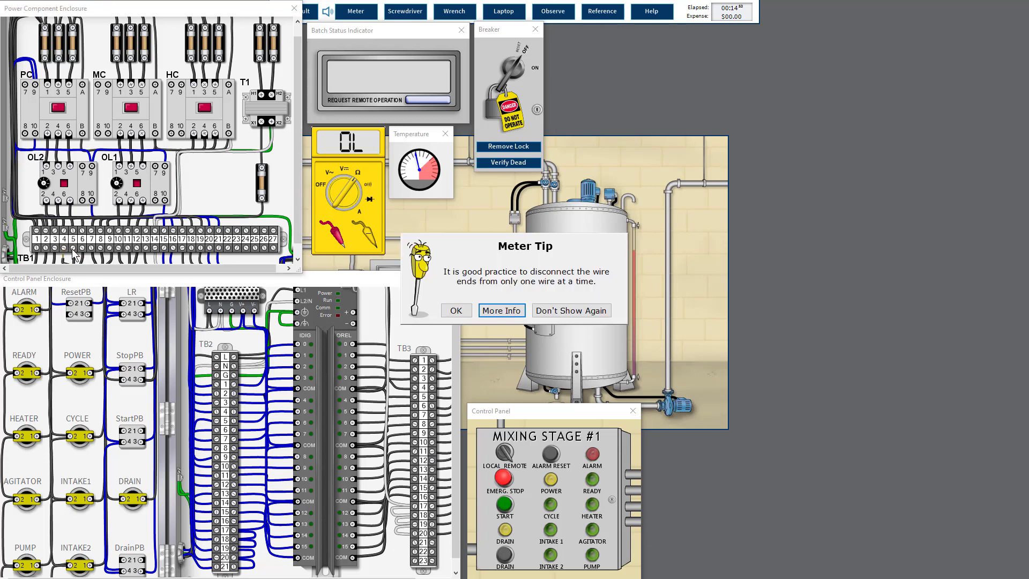
{"action": "key", "text": "Return"}
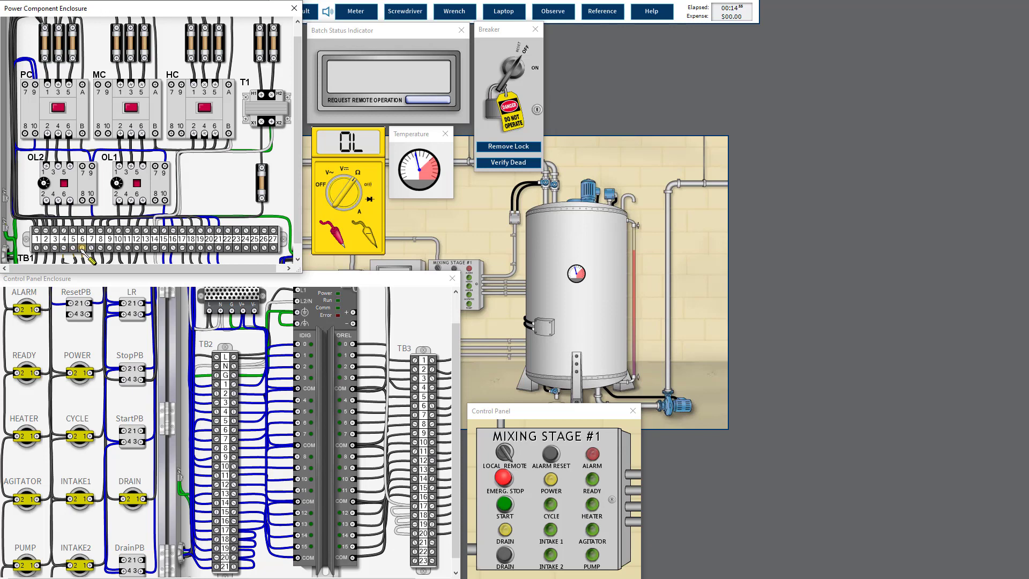
Step: Ohm-probe TB1 terminal 4 and OL2 overload terminal 1
{"action": "left_click", "coordinate": [338, 237]}
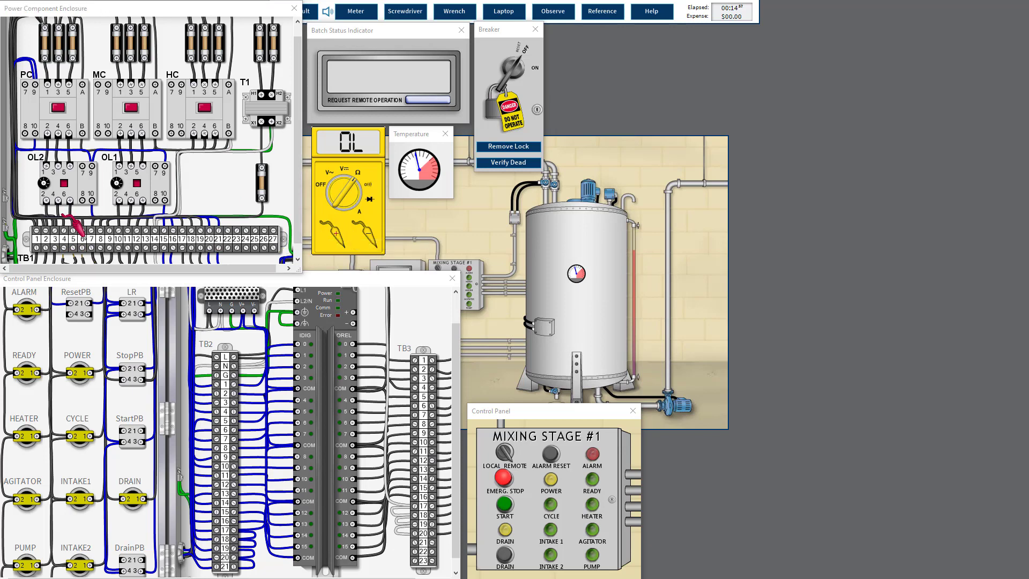
{"action": "left_click", "coordinate": [64, 247]}
{"action": "right_click", "coordinate": [76, 124]}
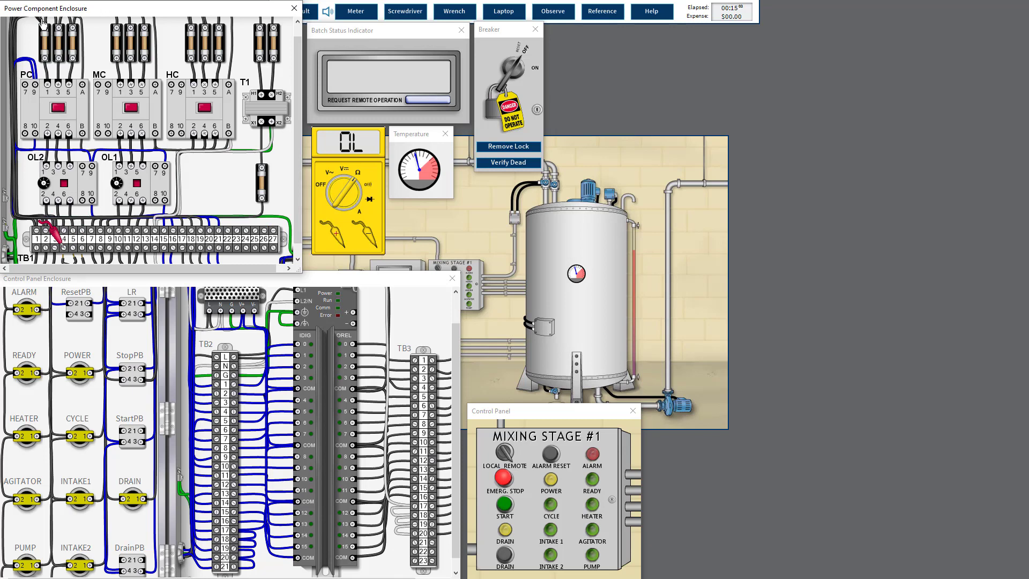
{"action": "left_click", "coordinate": [54, 236]}
{"action": "left_click", "coordinate": [46, 166]}
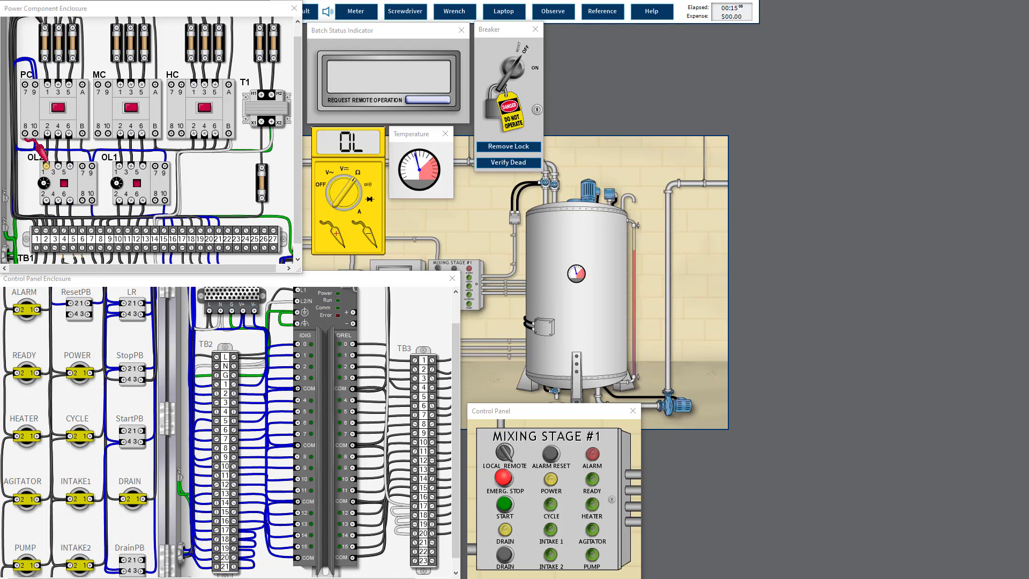
{"action": "left_click", "coordinate": [48, 134]}
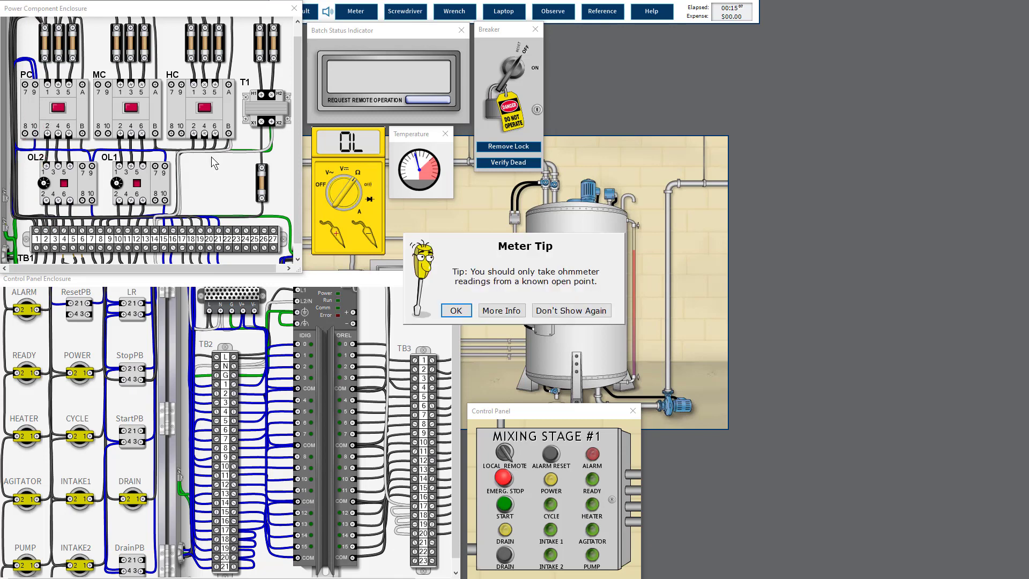
{"action": "key", "text": "Tab"}
{"action": "key", "text": "Tab"}
{"action": "key", "text": "Return"}
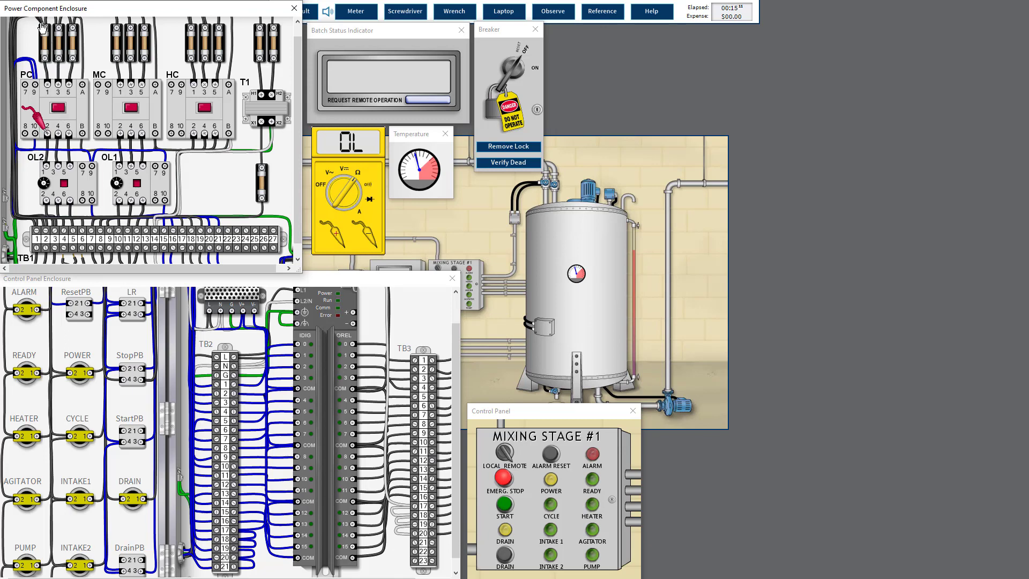
Step: Ohm-test PC terminals 1 and 2, then the fuse top terminal and TB1 terminal 3
{"action": "left_click", "coordinate": [48, 84]}
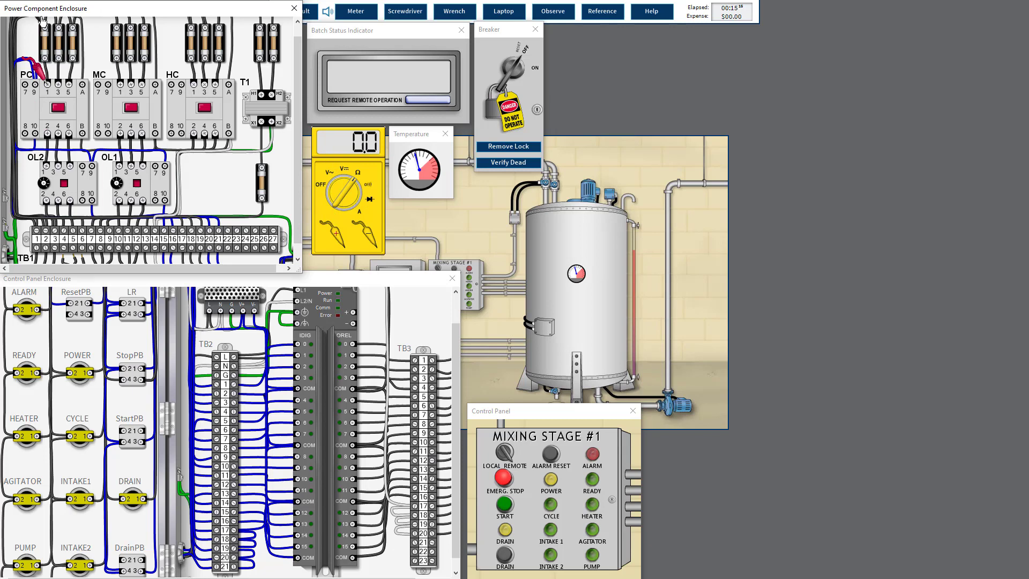
{"action": "left_click", "coordinate": [47, 133]}
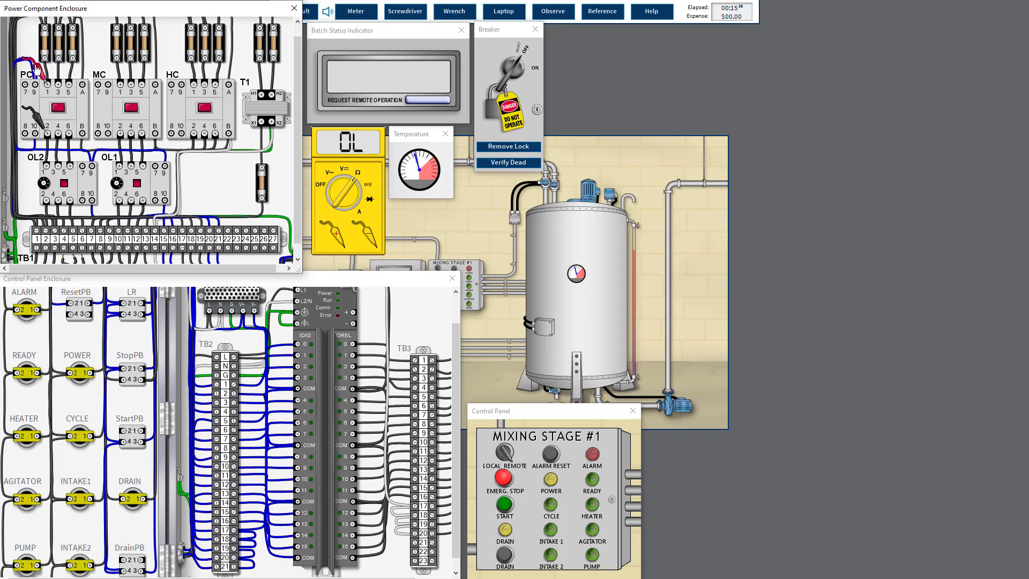
{"action": "left_click_drag", "start_coordinate": [35, 67], "coordinate": [56, 23]}
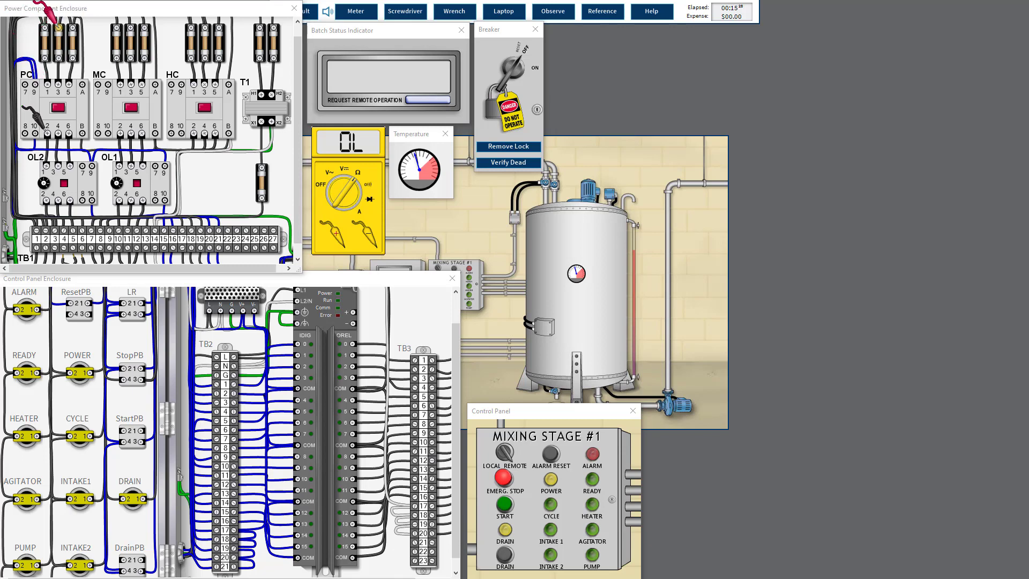
{"action": "left_click_drag", "start_coordinate": [36, 127], "coordinate": [55, 232]}
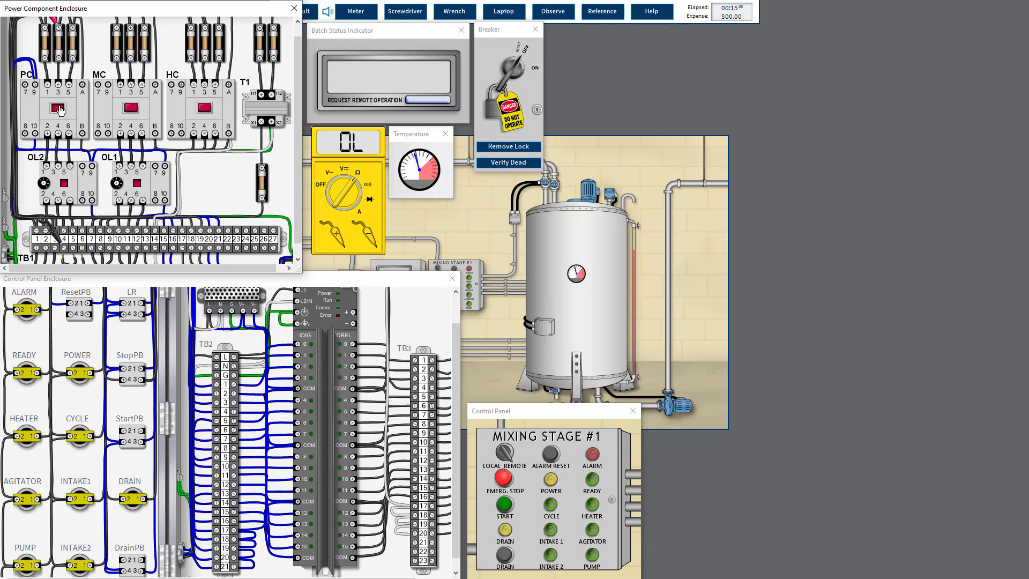
{"action": "left_click_drag", "start_coordinate": [53, 233], "coordinate": [58, 84]}
{"action": "left_click_drag", "start_coordinate": [56, 75], "coordinate": [82, 247]}
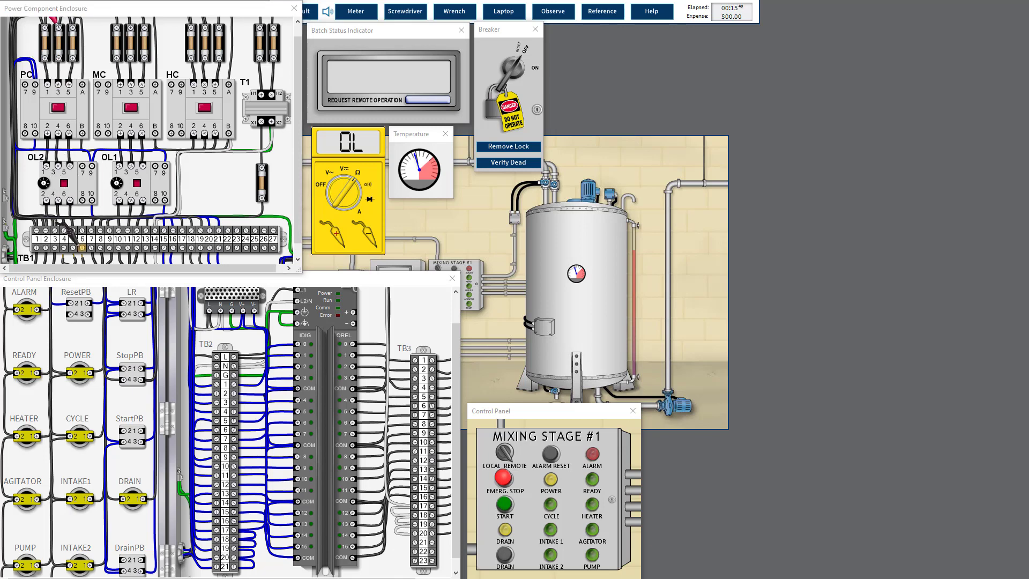
Step: Press the PC contactor closed for about 0.3 ohms, then release it to read OL
{"action": "mouse_move", "coordinate": [55, 21]}
{"action": "left_mouse_down"}
{"action": "mouse_move", "coordinate": [47, 8]}
{"action": "mouse_move", "coordinate": [70, 22]}
{"action": "left_mouse_up"}
{"action": "left_click", "coordinate": [59, 114]}
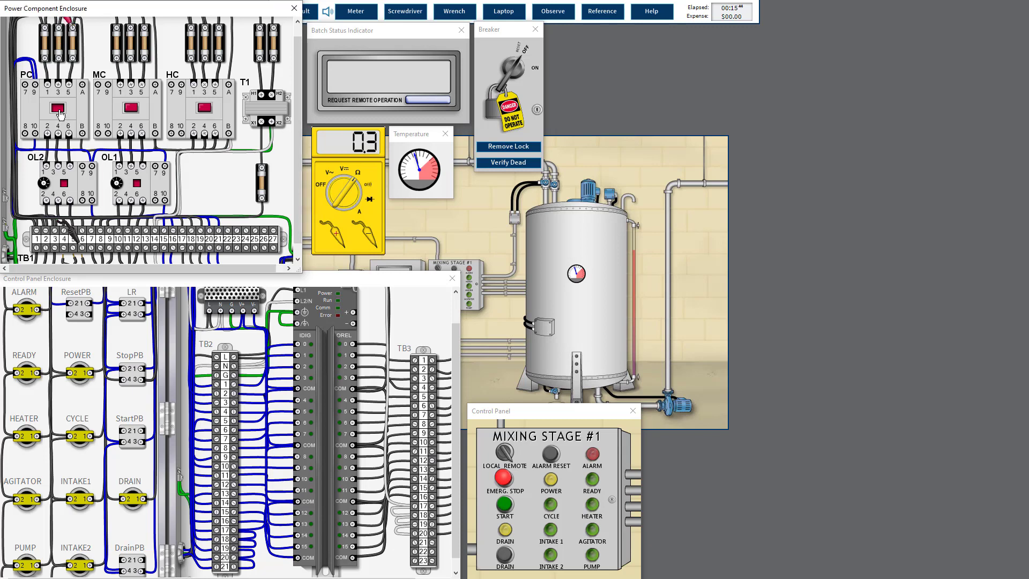
{"action": "mouse_move", "coordinate": [71, 21]}
{"action": "left_mouse_down"}
{"action": "mouse_move", "coordinate": [51, 6]}
{"action": "mouse_move", "coordinate": [70, 22]}
{"action": "left_mouse_up"}
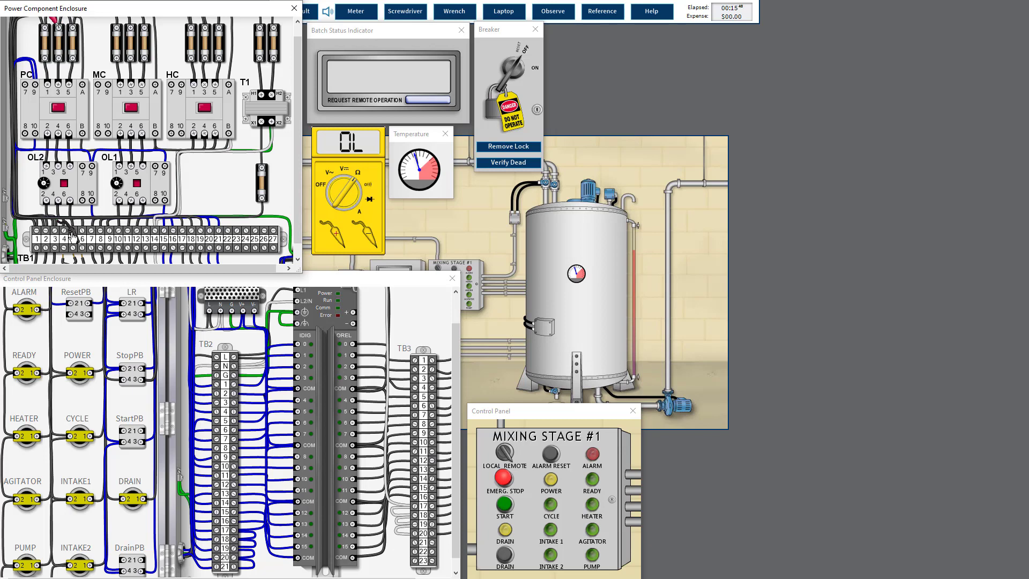
{"action": "left_click_drag", "start_coordinate": [73, 236], "coordinate": [58, 84]}
Step: Install a new FU2 fuse, bringing the expense to $3.95
{"action": "left_click", "coordinate": [455, 11]}
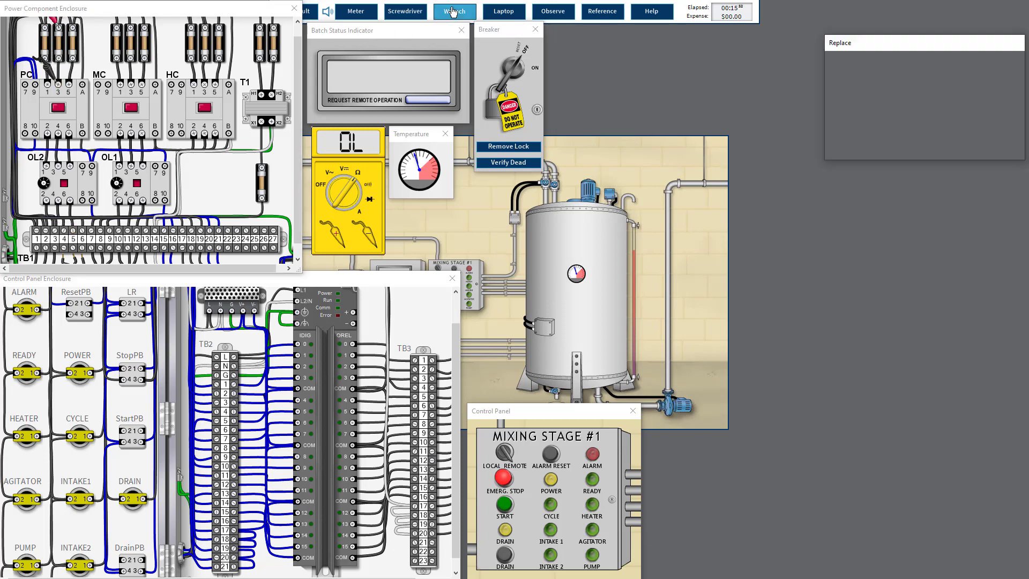
{"action": "left_click", "coordinate": [58, 43]}
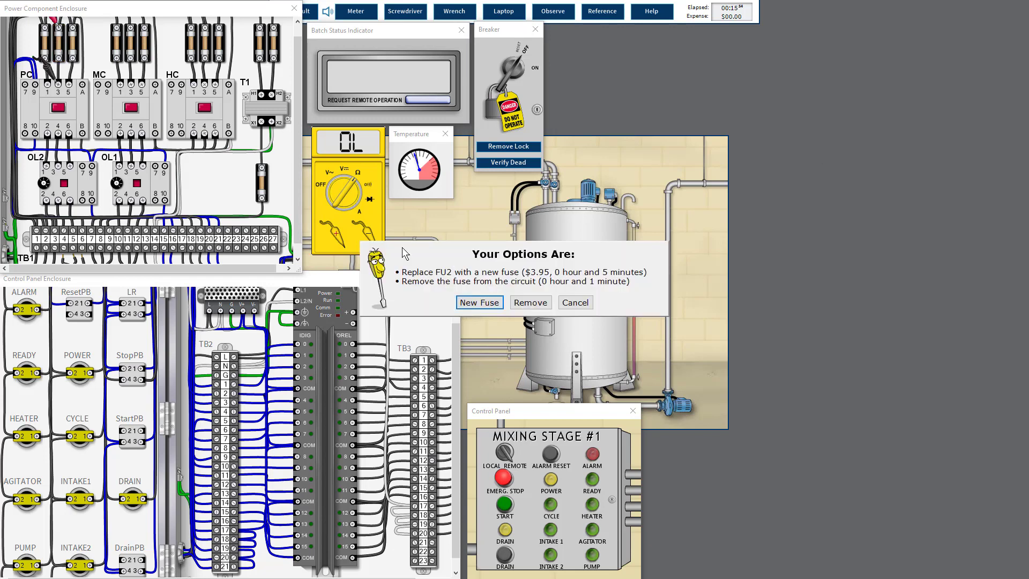
{"action": "left_click", "coordinate": [496, 305]}
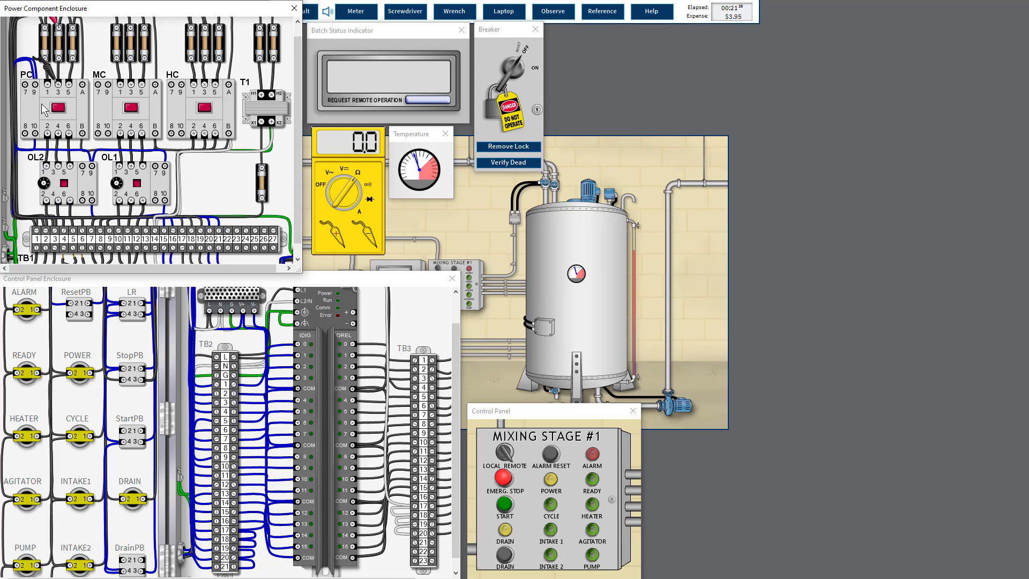
Step: Swap contactor PC for a new one, for a total expense of $132.95
{"action": "left_click", "coordinate": [453, 11]}
{"action": "left_click", "coordinate": [70, 107]}
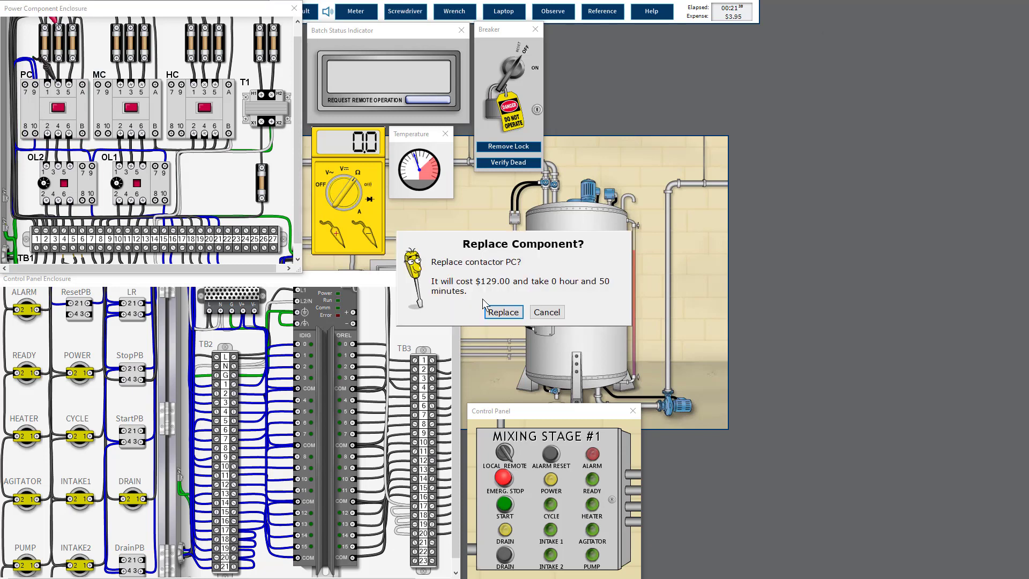
{"action": "left_click", "coordinate": [497, 314]}
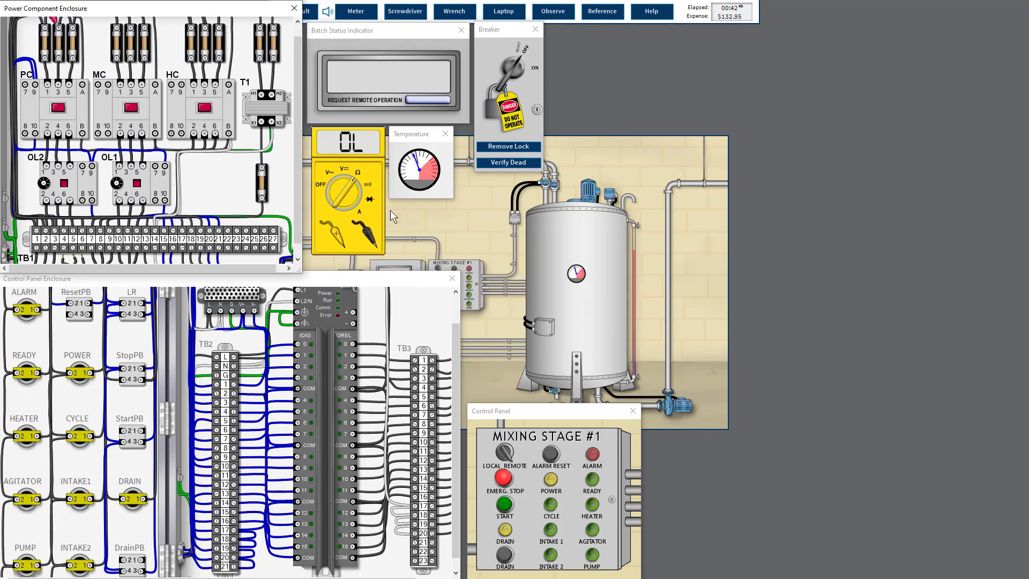
Step: Set the meter to ohms and probe TB1 terminals 2, 3 and 4, reading about 13.5 and 4.5 ohms
{"action": "left_click", "coordinate": [326, 191]}
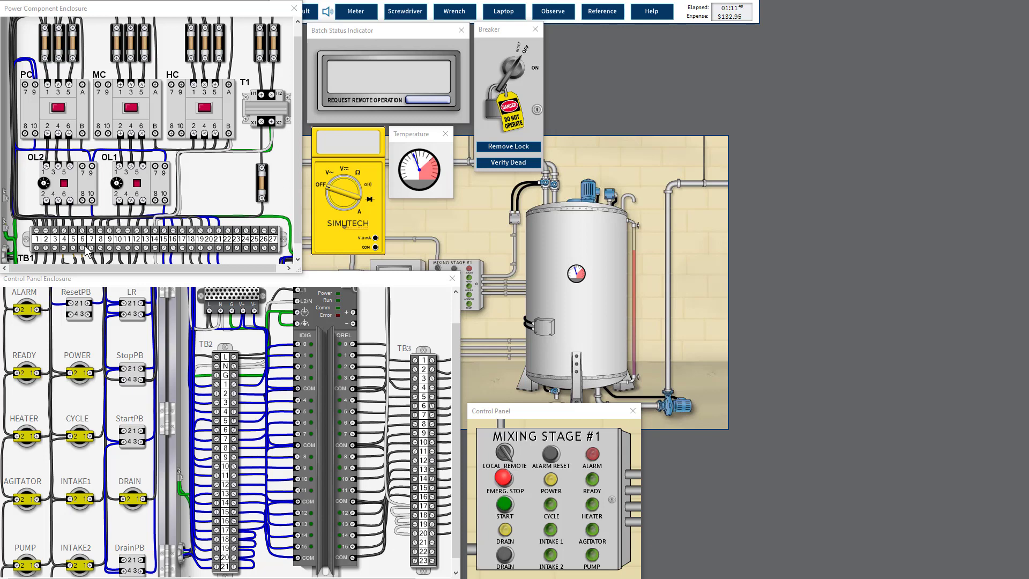
{"action": "left_click", "coordinate": [355, 178]}
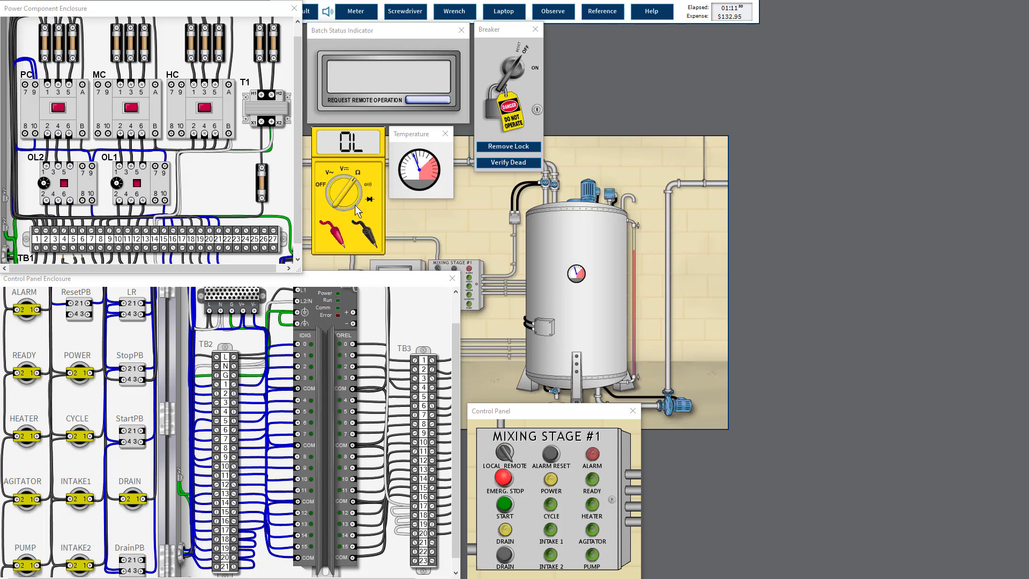
{"action": "left_click", "coordinate": [55, 244]}
{"action": "left_click", "coordinate": [330, 236]}
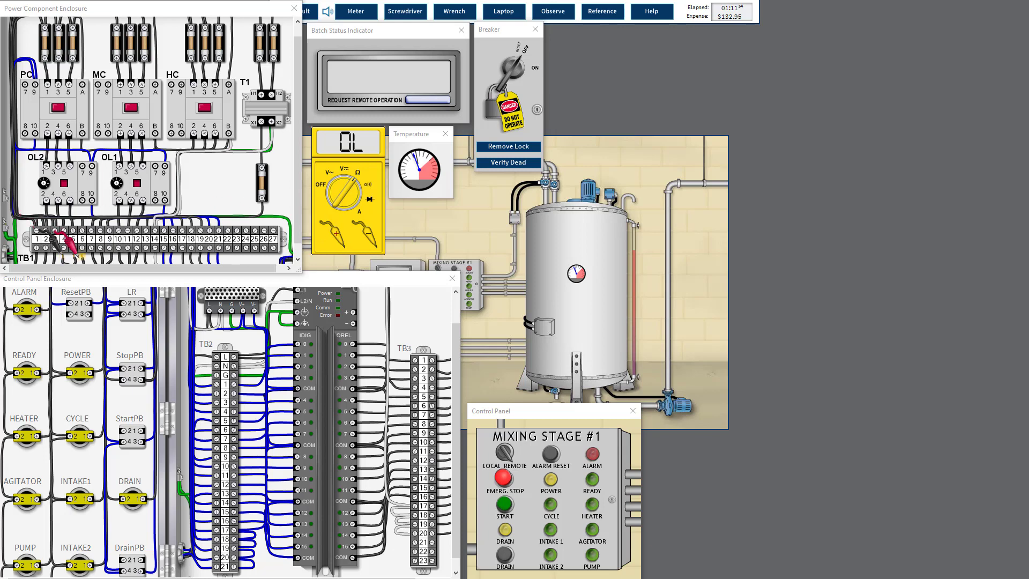
{"action": "left_click", "coordinate": [65, 244]}
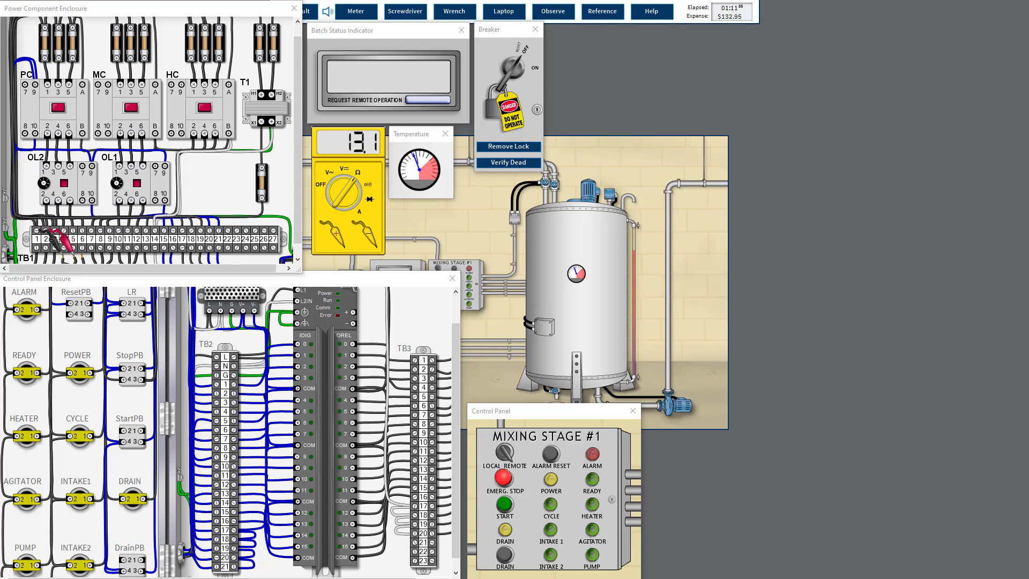
{"action": "left_click", "coordinate": [66, 244]}
{"action": "left_click", "coordinate": [64, 239]}
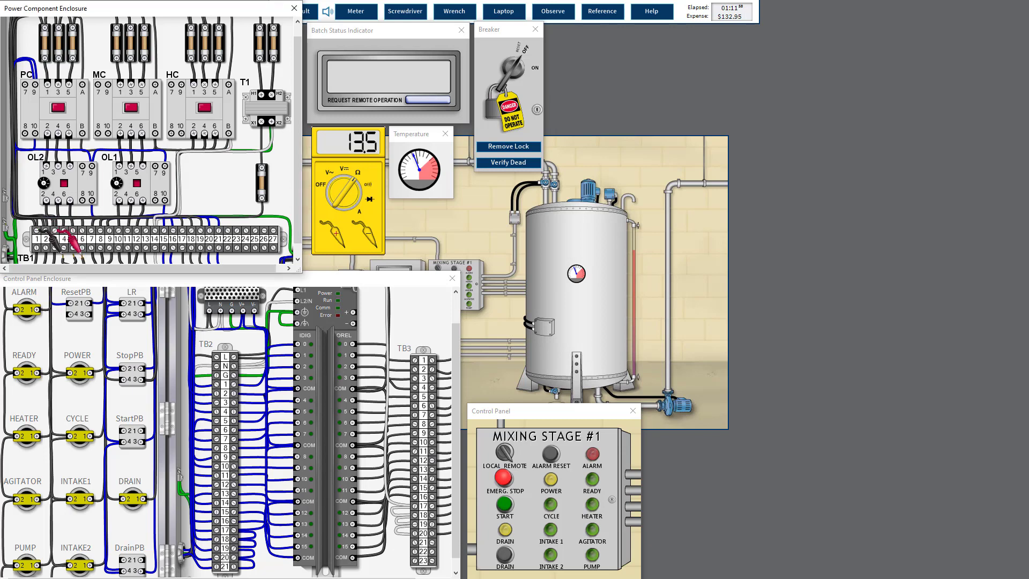
{"action": "left_click", "coordinate": [47, 242]}
{"action": "left_click", "coordinate": [56, 242]}
Step: Uncouple and inspect pump motor P, replace it for burnt winding insulation, and close its wiring box
{"action": "left_click", "coordinate": [682, 402]}
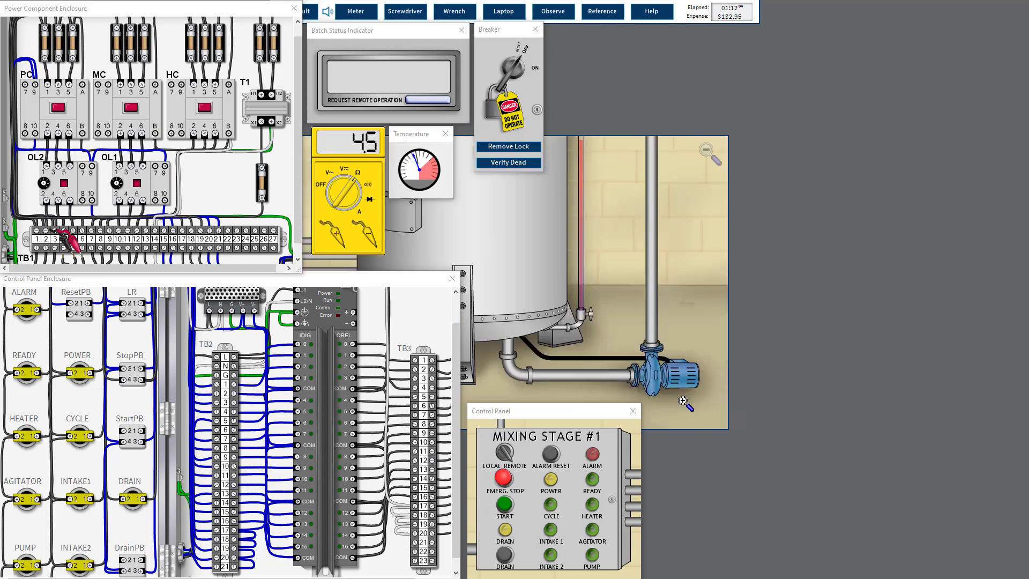
{"action": "left_click", "coordinate": [685, 369]}
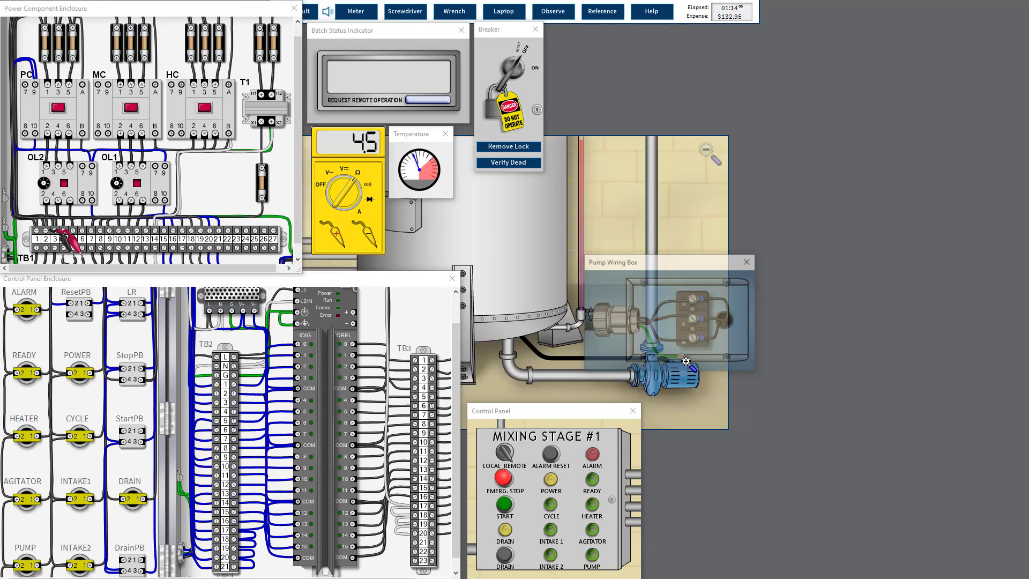
{"action": "left_click", "coordinate": [459, 16]}
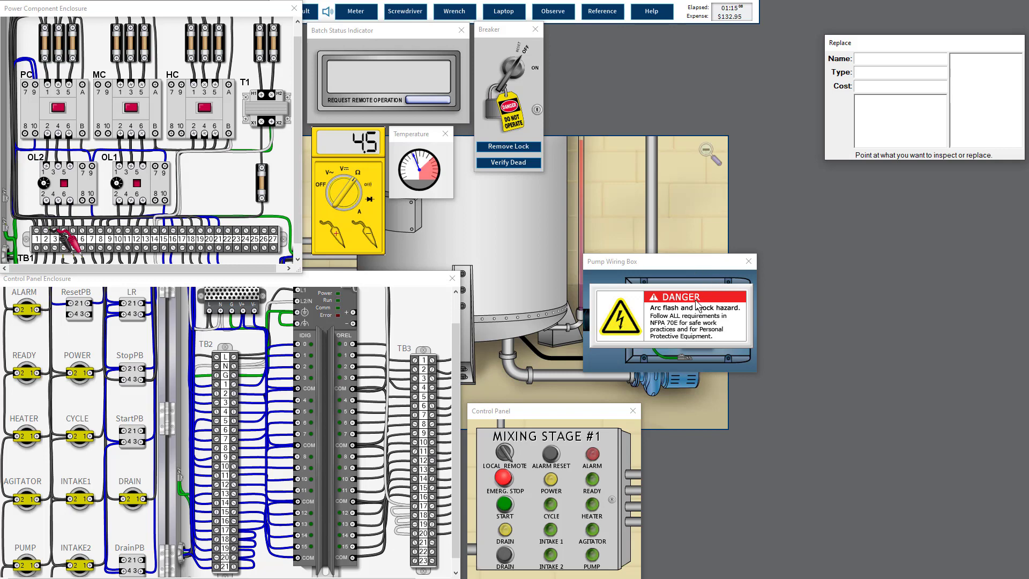
{"action": "left_click", "coordinate": [700, 351]}
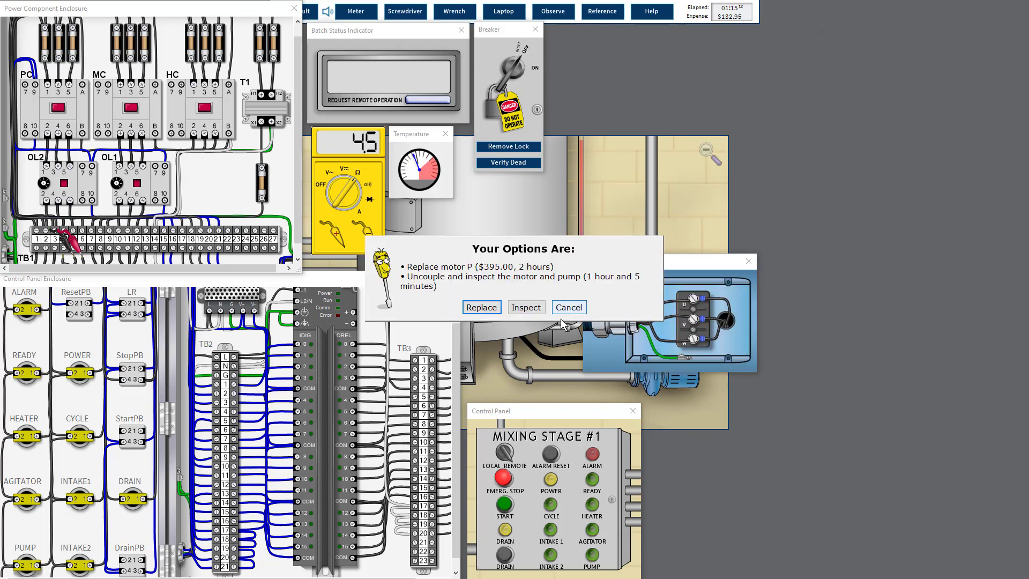
{"action": "left_click", "coordinate": [532, 308]}
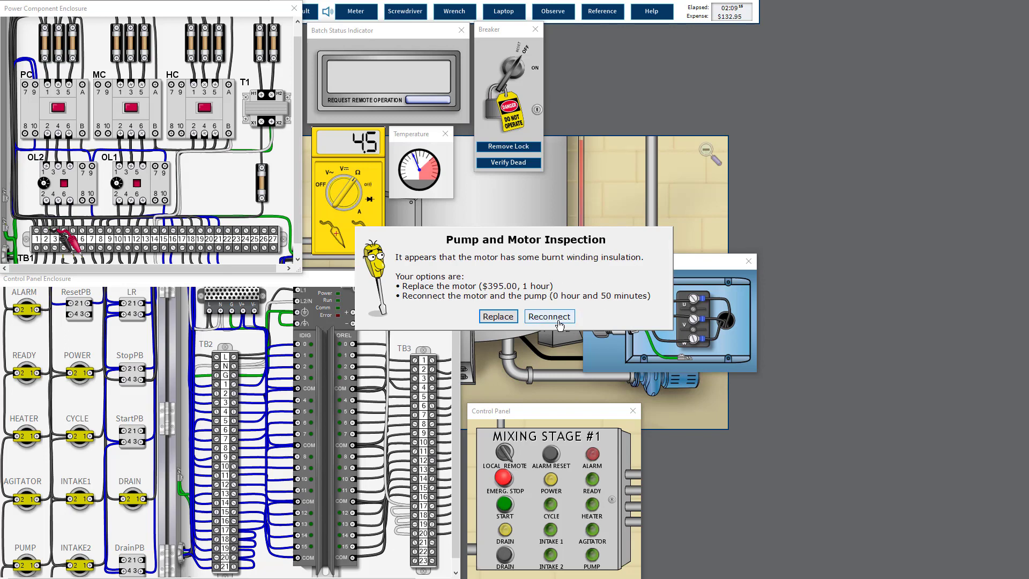
{"action": "left_click", "coordinate": [498, 317]}
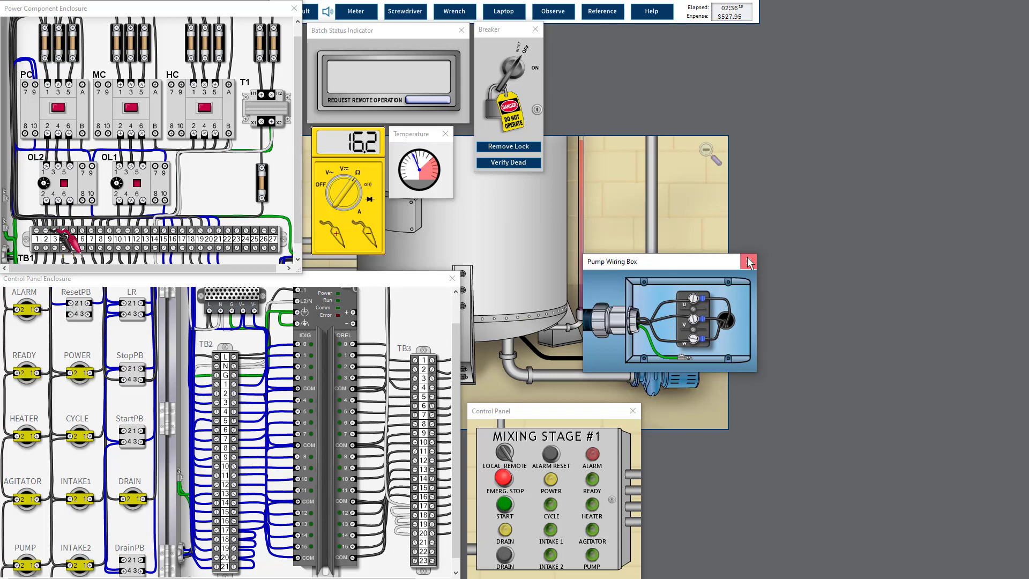
{"action": "left_click", "coordinate": [749, 261]}
{"action": "left_click", "coordinate": [405, 11]}
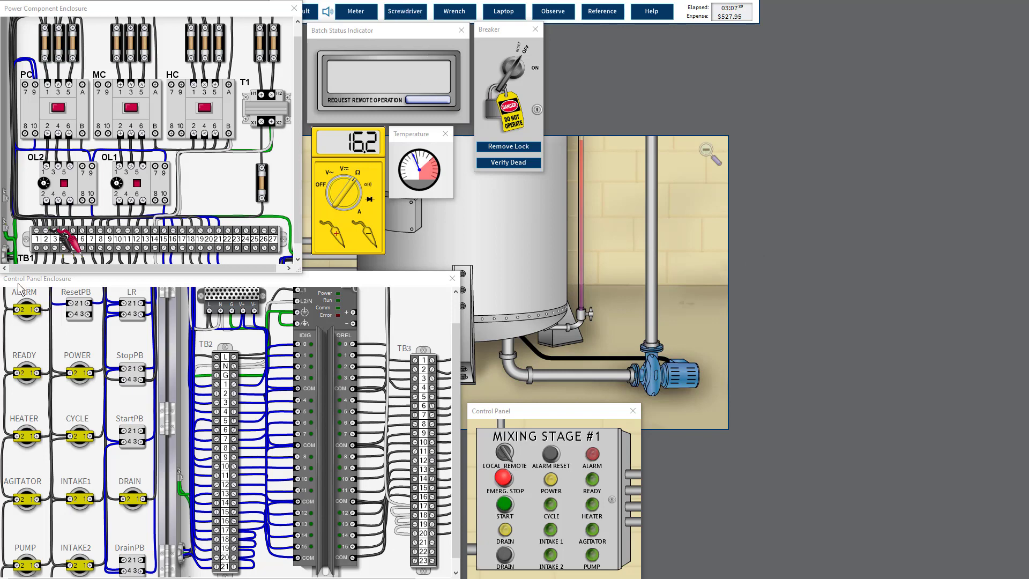
Step: Return the meter leads from TB1, turn the meter OFF, remove the lockout and switch the breaker ON
{"action": "left_click", "coordinate": [74, 251]}
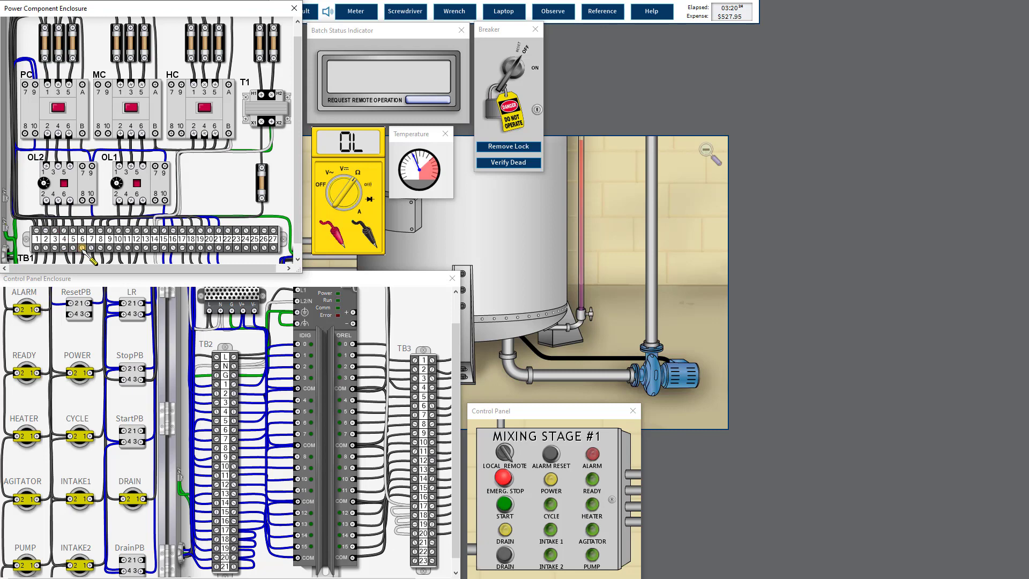
{"action": "left_click", "coordinate": [321, 187]}
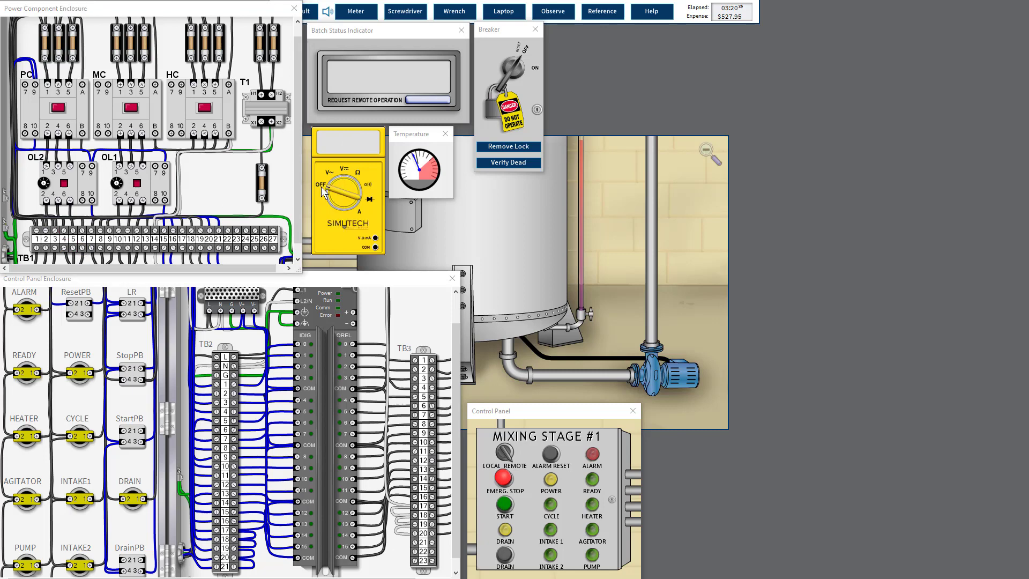
{"action": "left_click", "coordinate": [706, 141]}
{"action": "left_click", "coordinate": [509, 147]}
{"action": "left_click", "coordinate": [533, 87]}
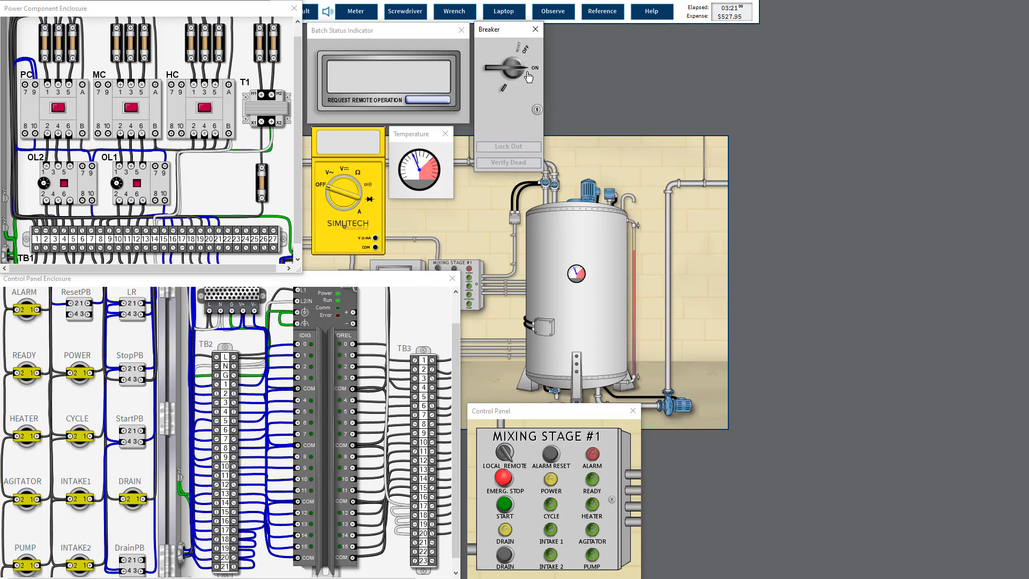
{"action": "left_click", "coordinate": [446, 114]}
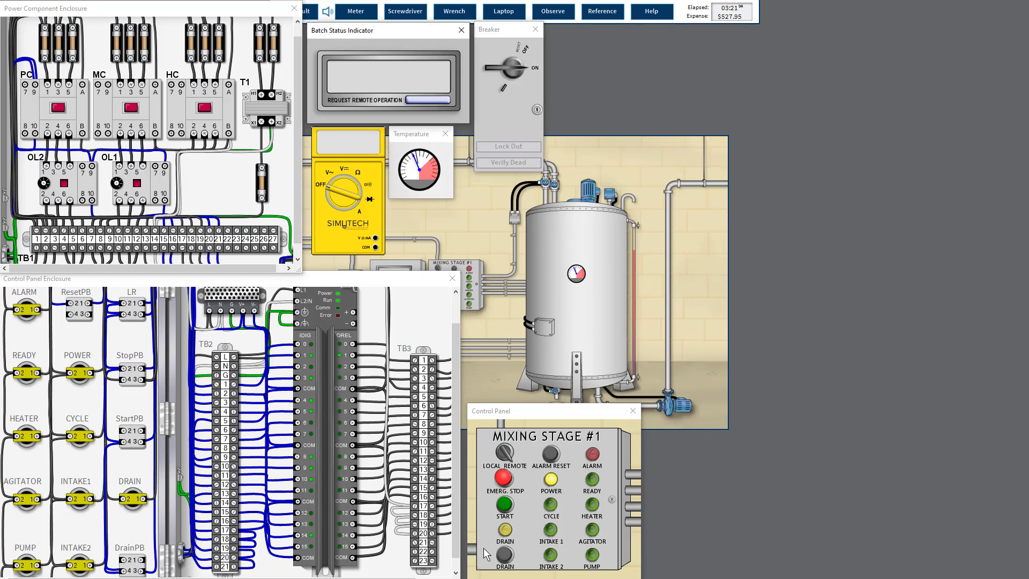
Step: Press DRAIN on the Control Panel to empty the mixing tank
{"action": "left_click", "coordinate": [505, 554]}
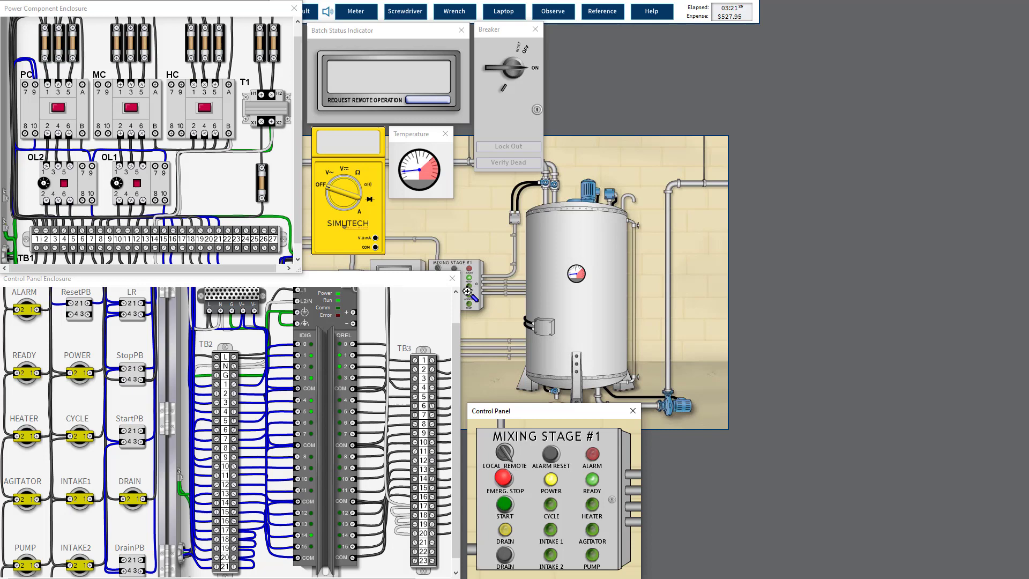
Step: Request a remote batch and clamp the meter, set to amps, on a wire below TB1
{"action": "left_click", "coordinate": [432, 104]}
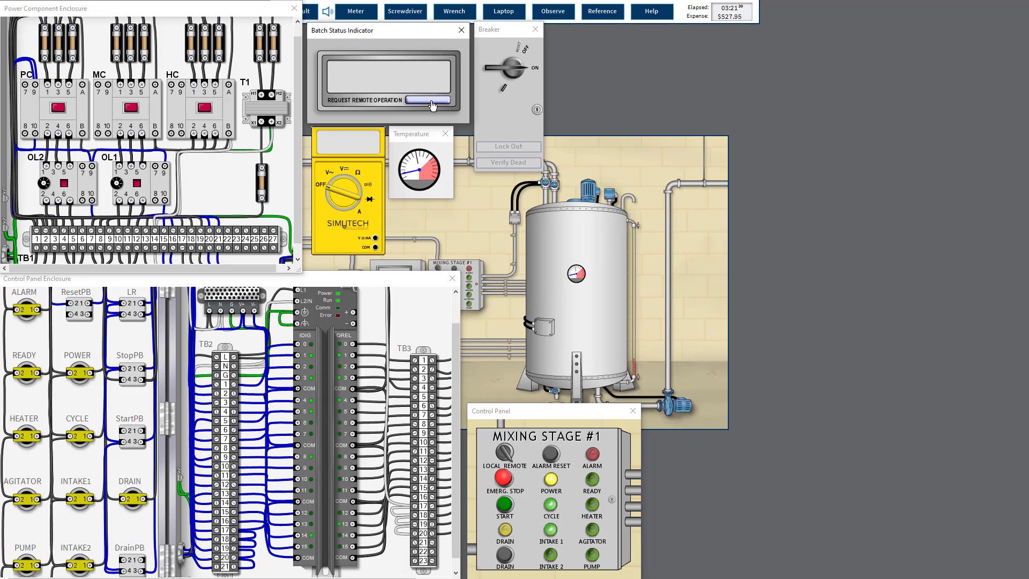
{"action": "left_click", "coordinate": [355, 213]}
{"action": "left_click", "coordinate": [349, 239]}
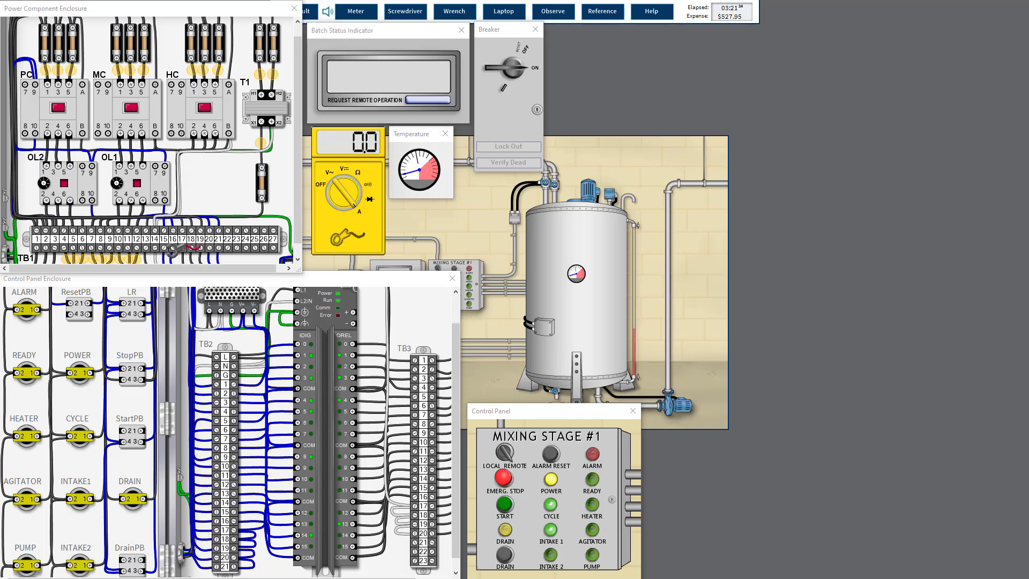
{"action": "left_click", "coordinate": [70, 255]}
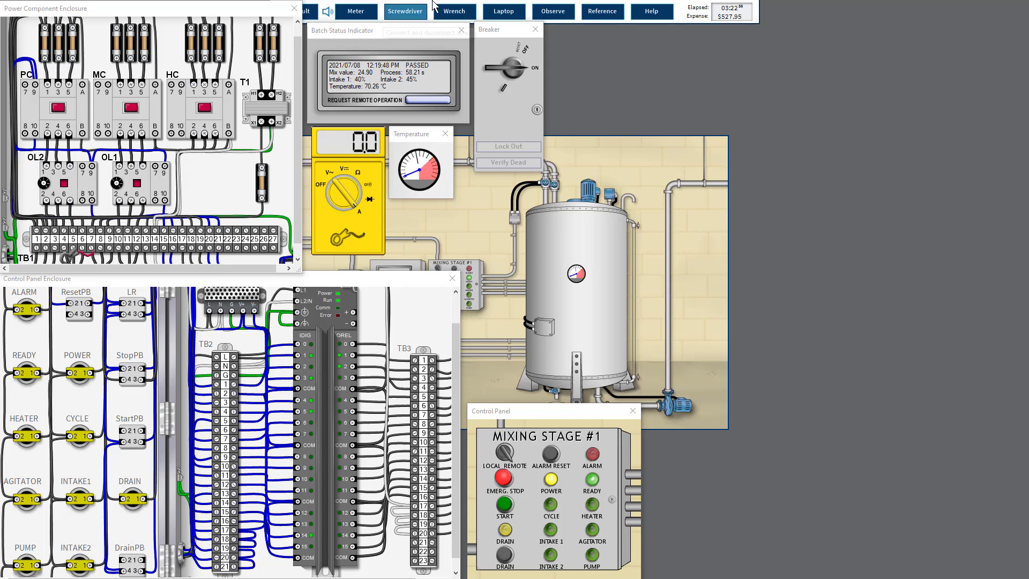
Step: Switch the breaker OFF, lock and tag it out, and verify the circuit is dead
{"action": "left_click", "coordinate": [455, 12]}
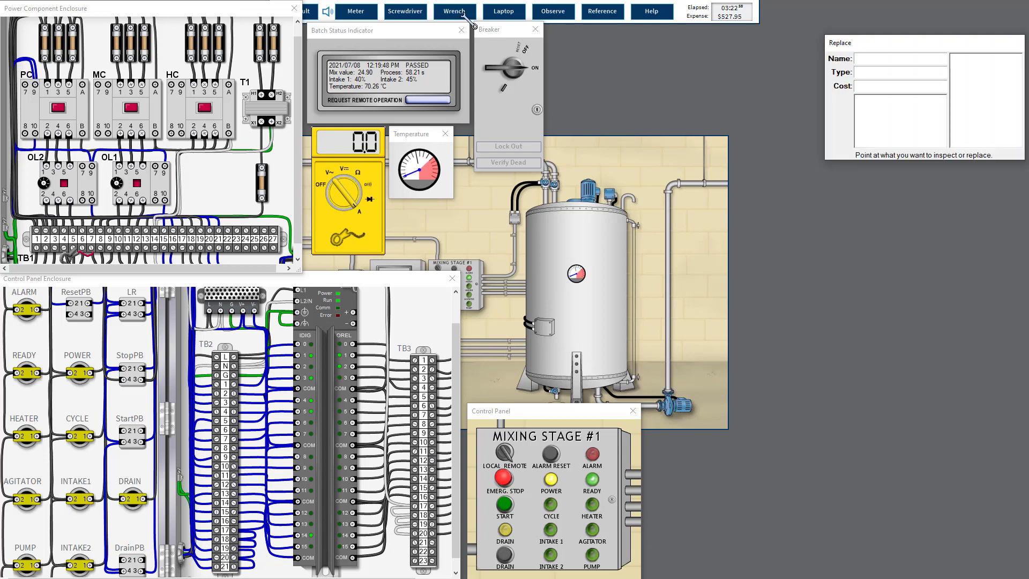
{"action": "left_click", "coordinate": [507, 74]}
{"action": "left_click", "coordinate": [507, 74]}
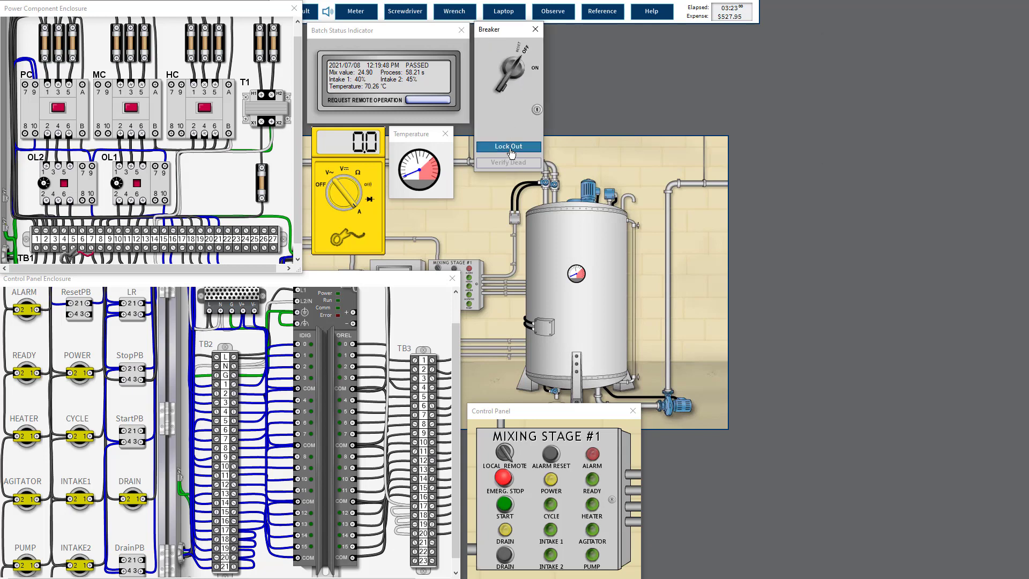
{"action": "left_click", "coordinate": [509, 148]}
{"action": "left_click", "coordinate": [509, 164]}
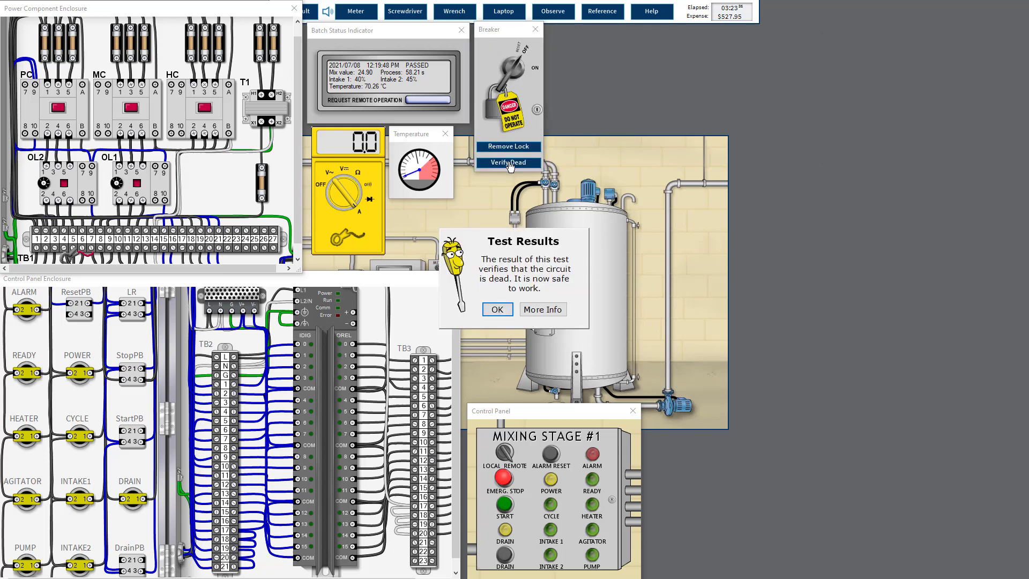
{"action": "left_click", "coordinate": [497, 310]}
Step: Remove and test overload OL2, then replace it because it failed to trip
{"action": "left_click", "coordinate": [454, 12]}
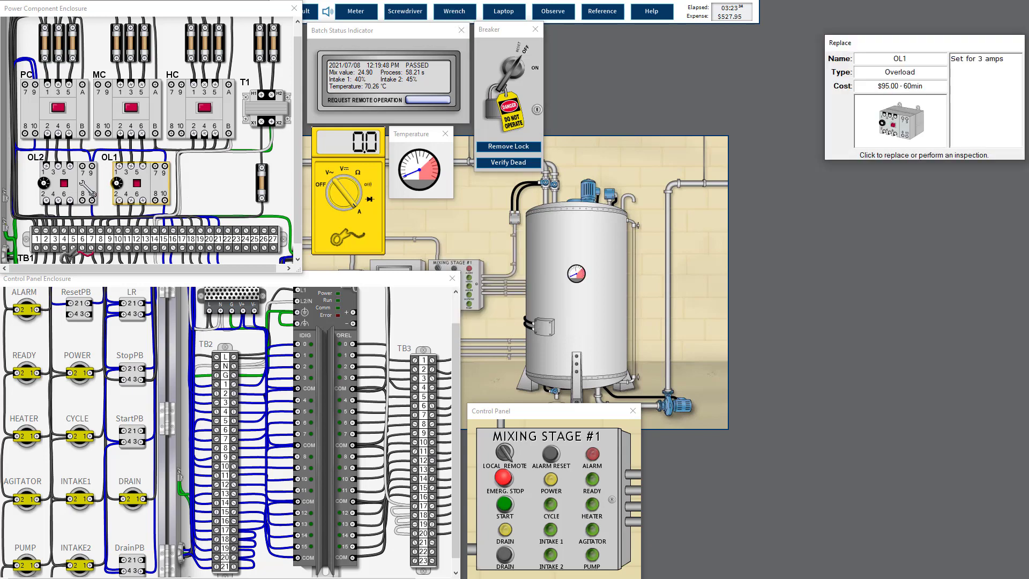
{"action": "left_click", "coordinate": [88, 188]}
{"action": "left_click", "coordinate": [524, 307]}
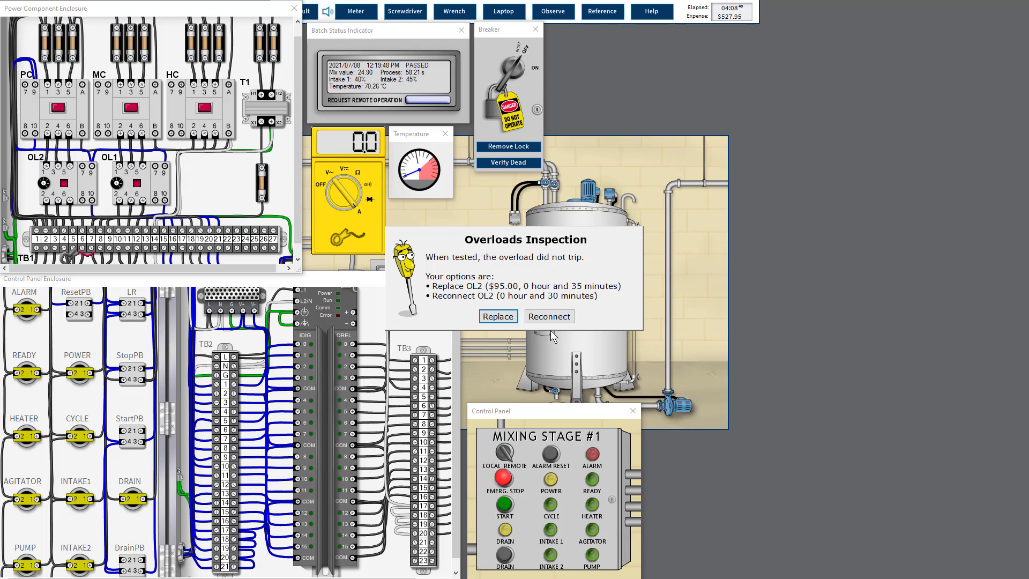
{"action": "left_click", "coordinate": [497, 316]}
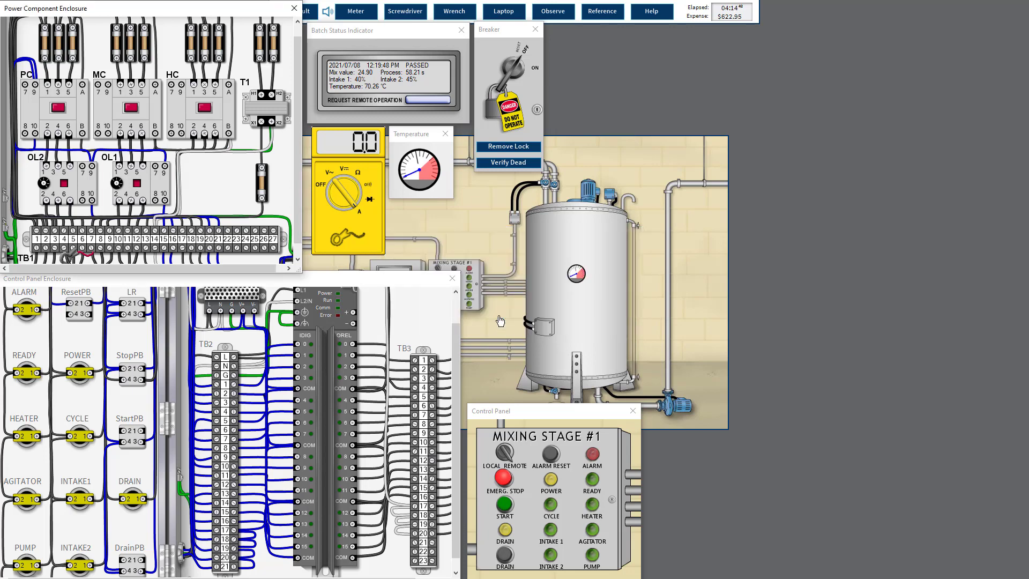
Step: Turn the meter OFF, remove the breaker lock and switch the breaker back ON
{"action": "left_click", "coordinate": [324, 185]}
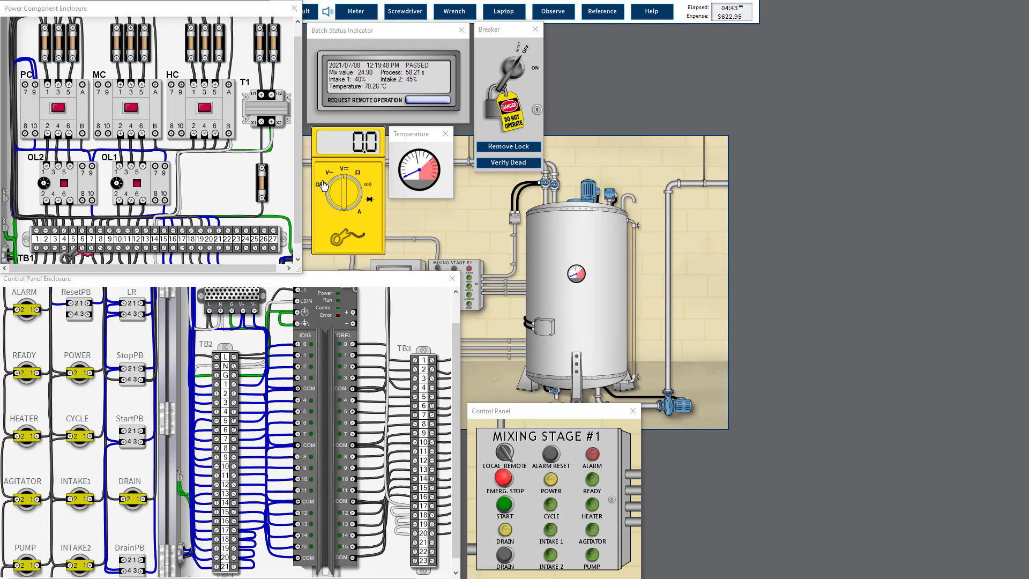
{"action": "left_click", "coordinate": [508, 146]}
{"action": "left_click", "coordinate": [534, 69]}
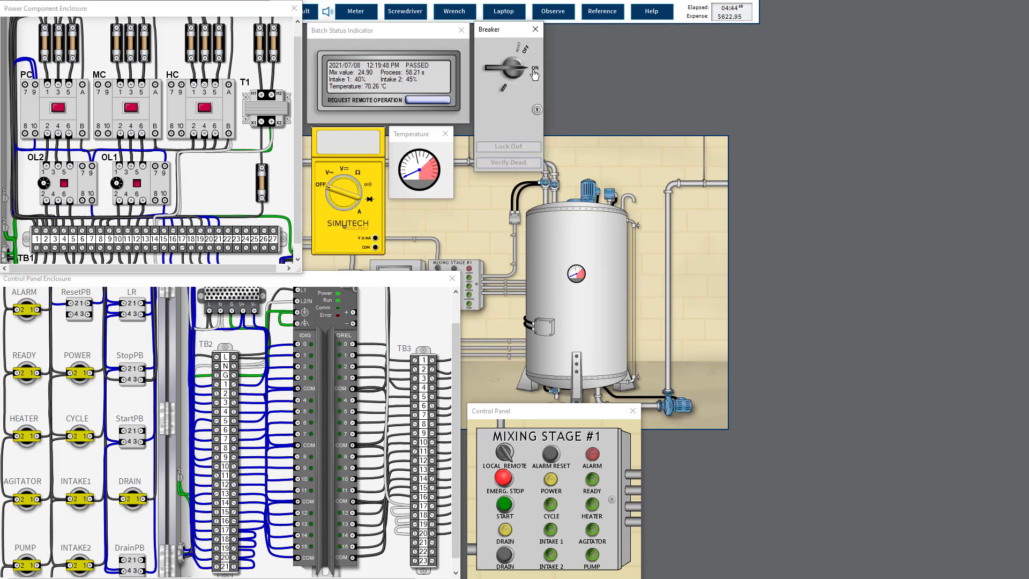